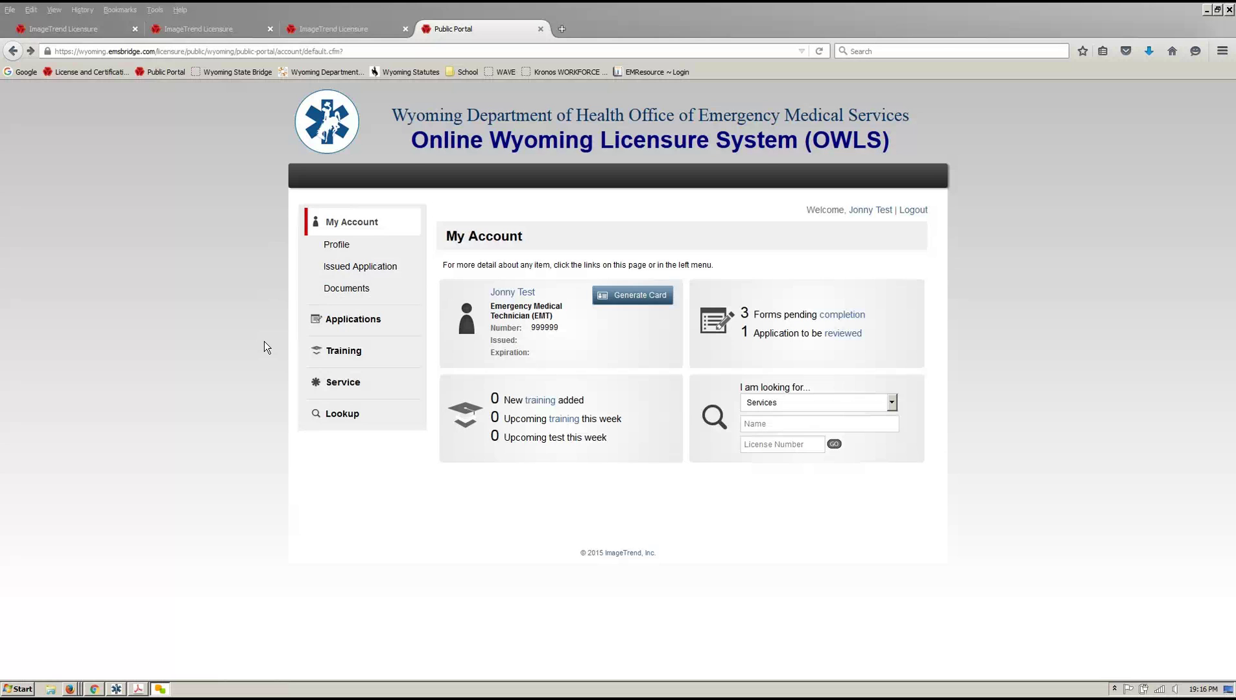
Open the Training area to reach the Find Training Courses list.
click(347, 363)
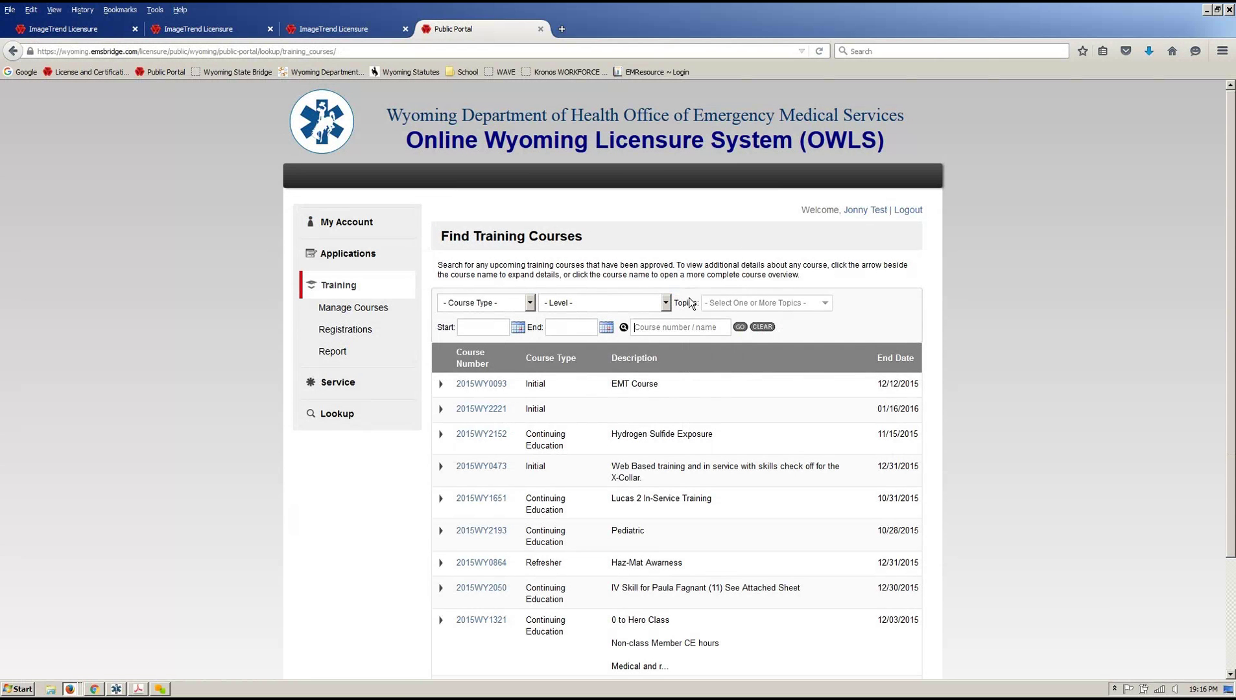
Go to Manage Training Courses and start a new course with Add New Course.
click(341, 310)
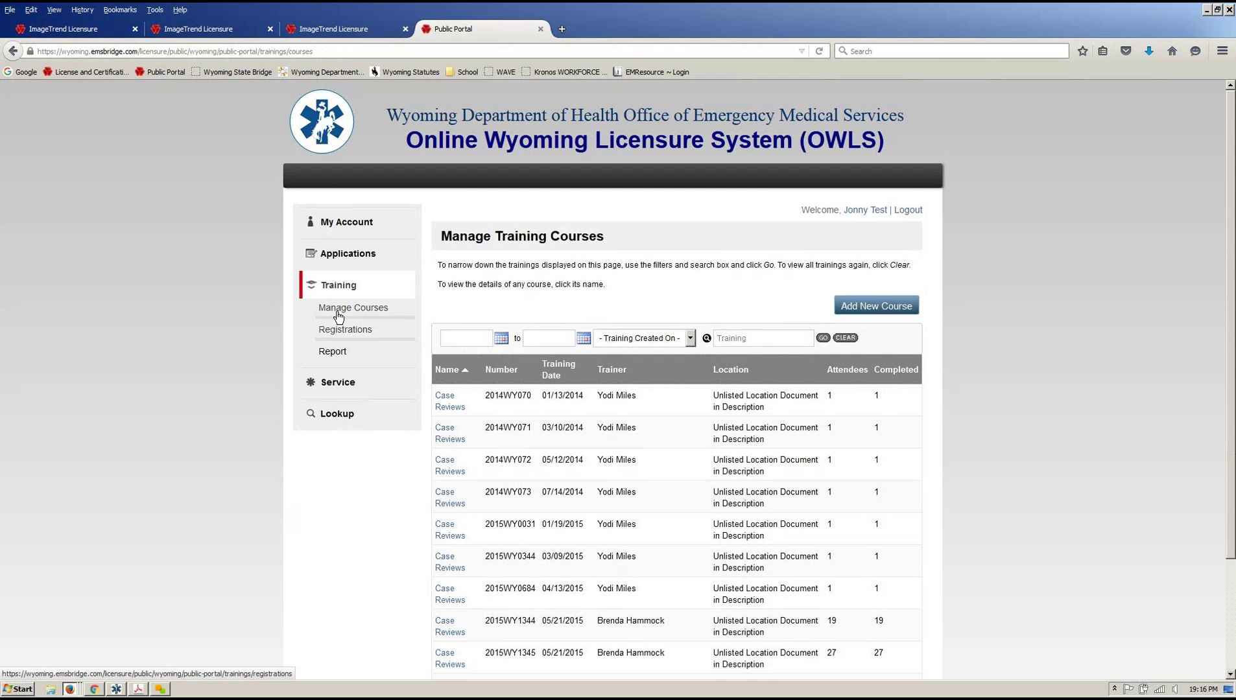
click(876, 306)
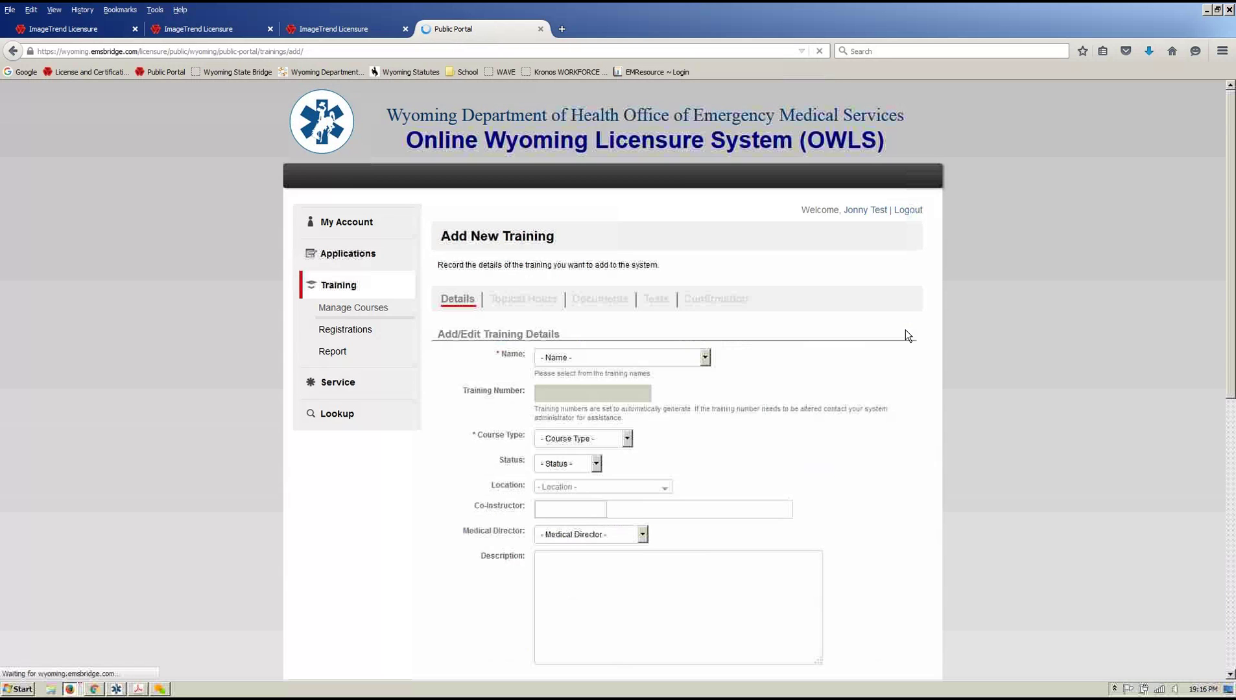
click(612, 360)
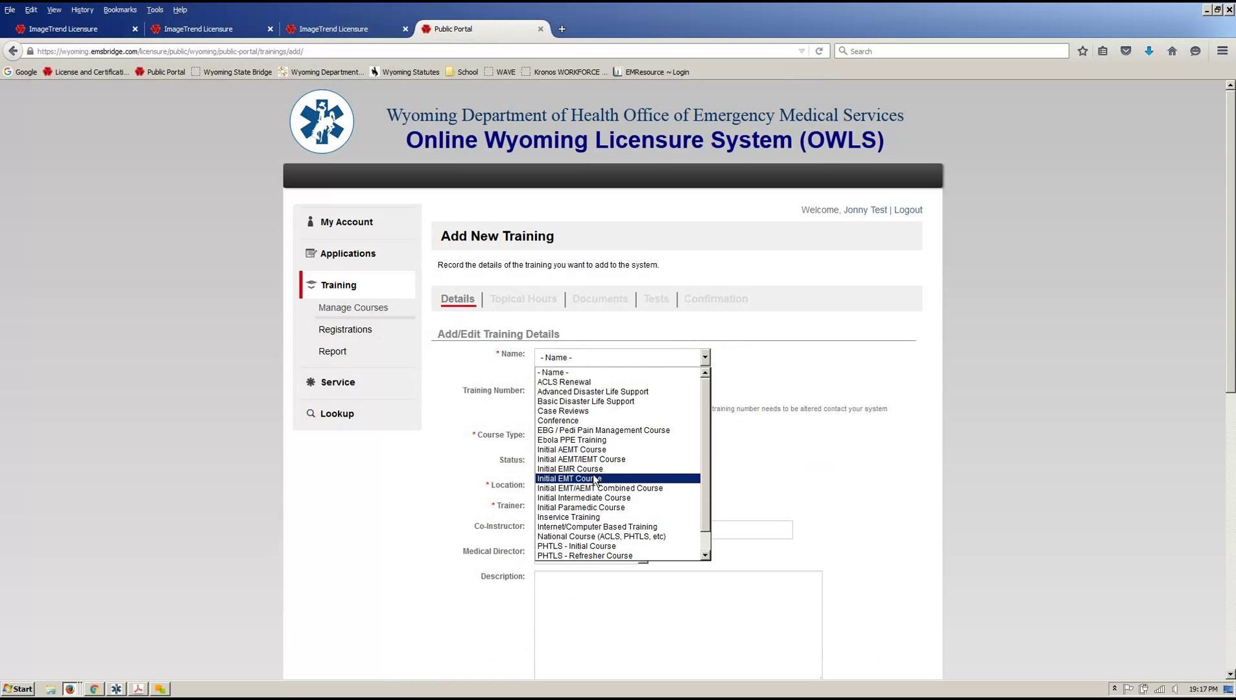
Set name Initial EMT Course, type Initial, status Approved, location Children's Hospital Colorado.
click(594, 481)
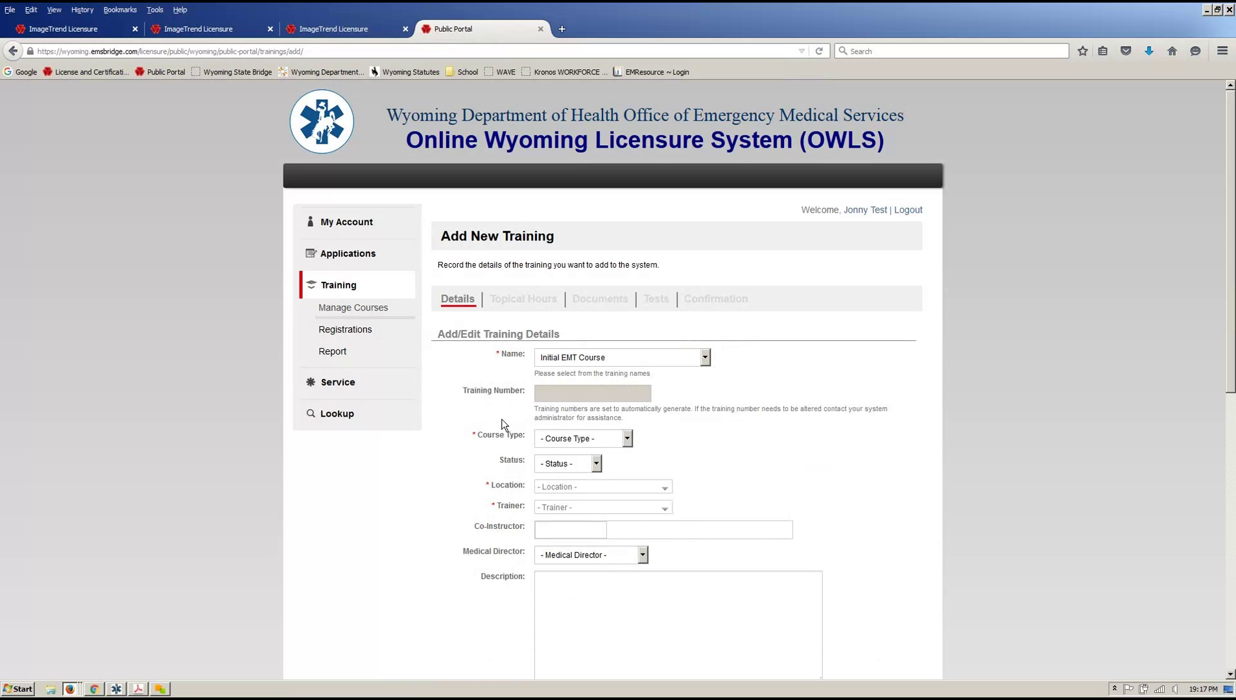
click(561, 438)
click(561, 472)
click(569, 469)
click(569, 488)
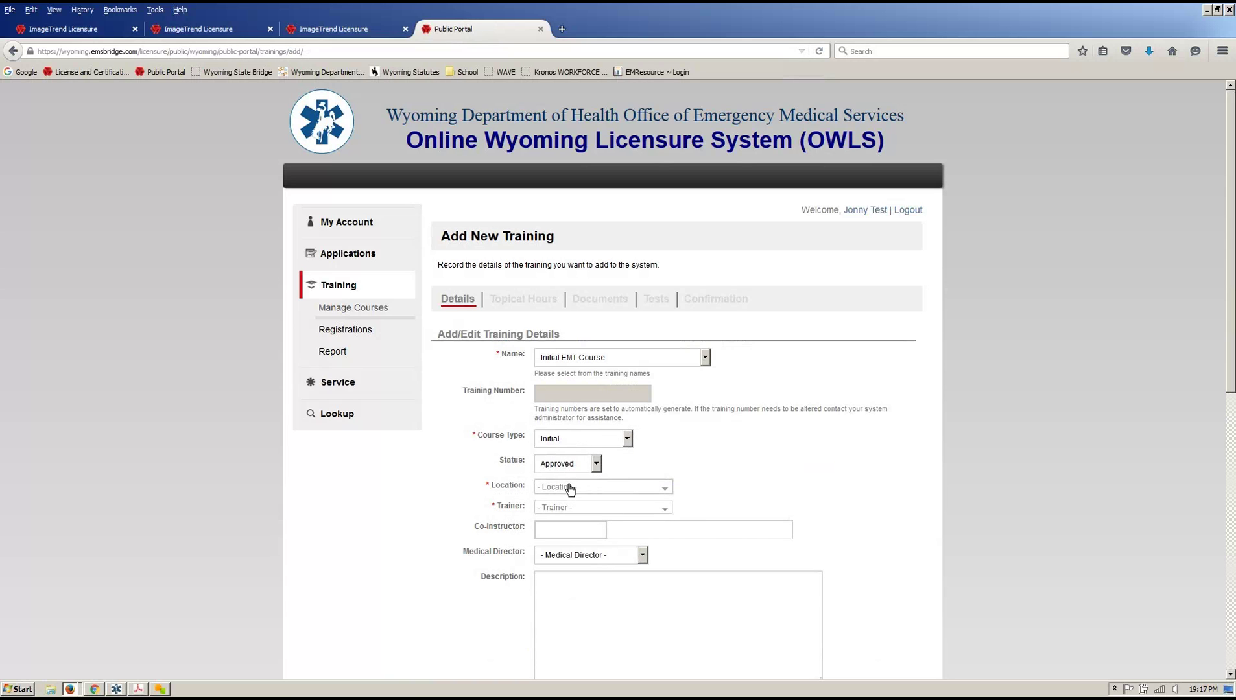
click(589, 493)
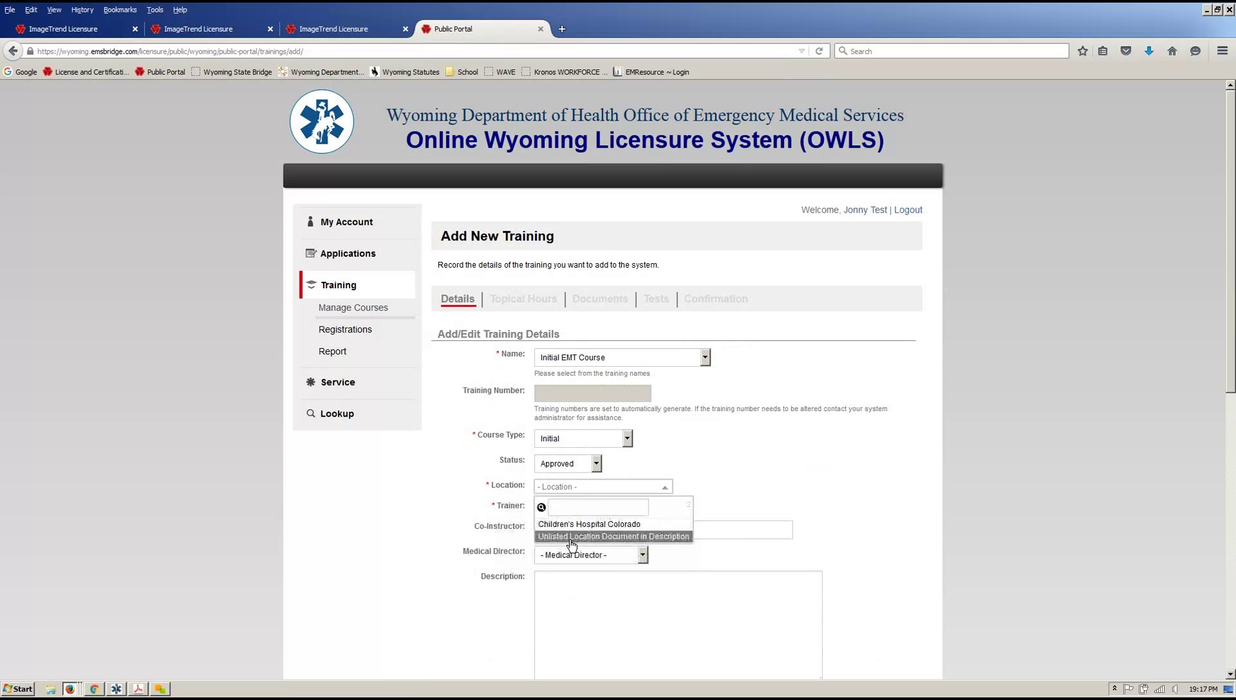
click(565, 522)
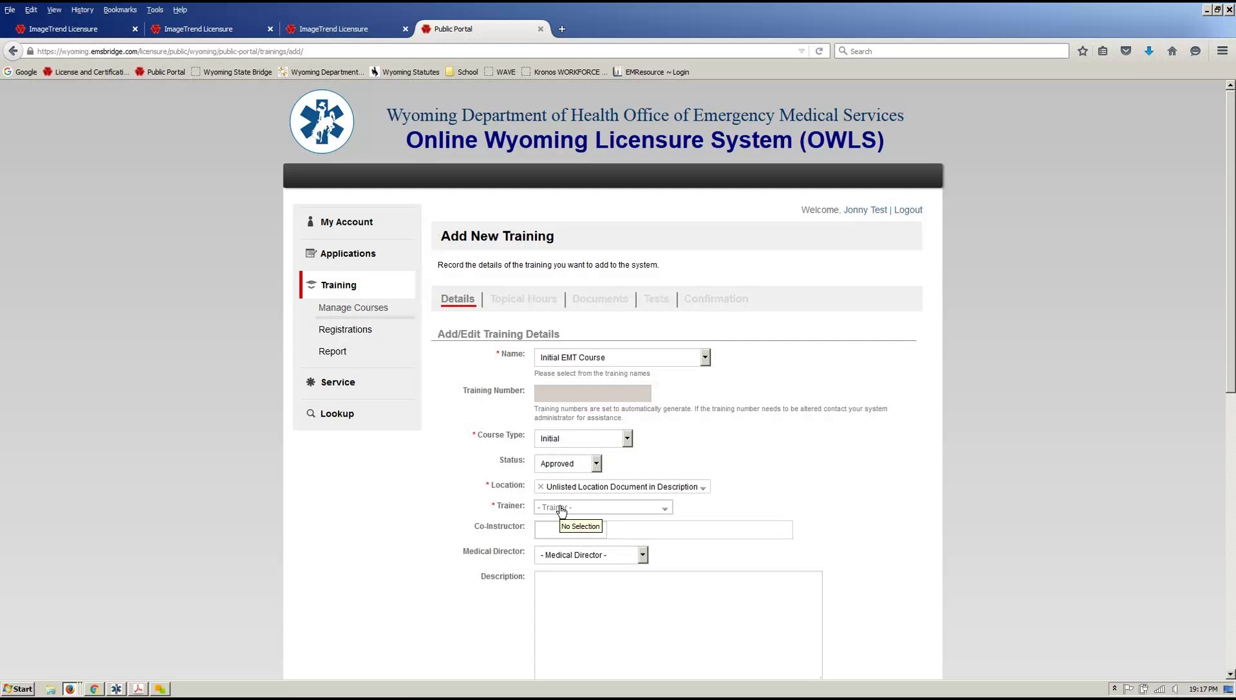
click(566, 489)
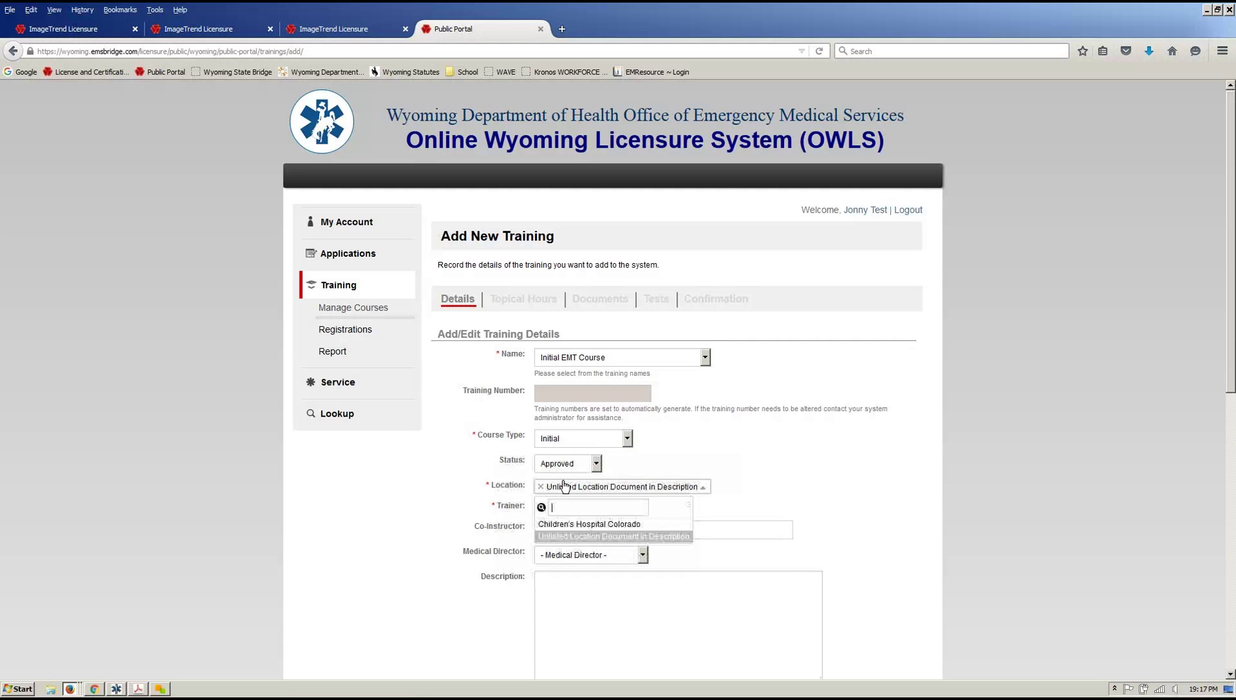
click(573, 525)
Choose the course's trainer, co-instructor and medical director.
click(566, 508)
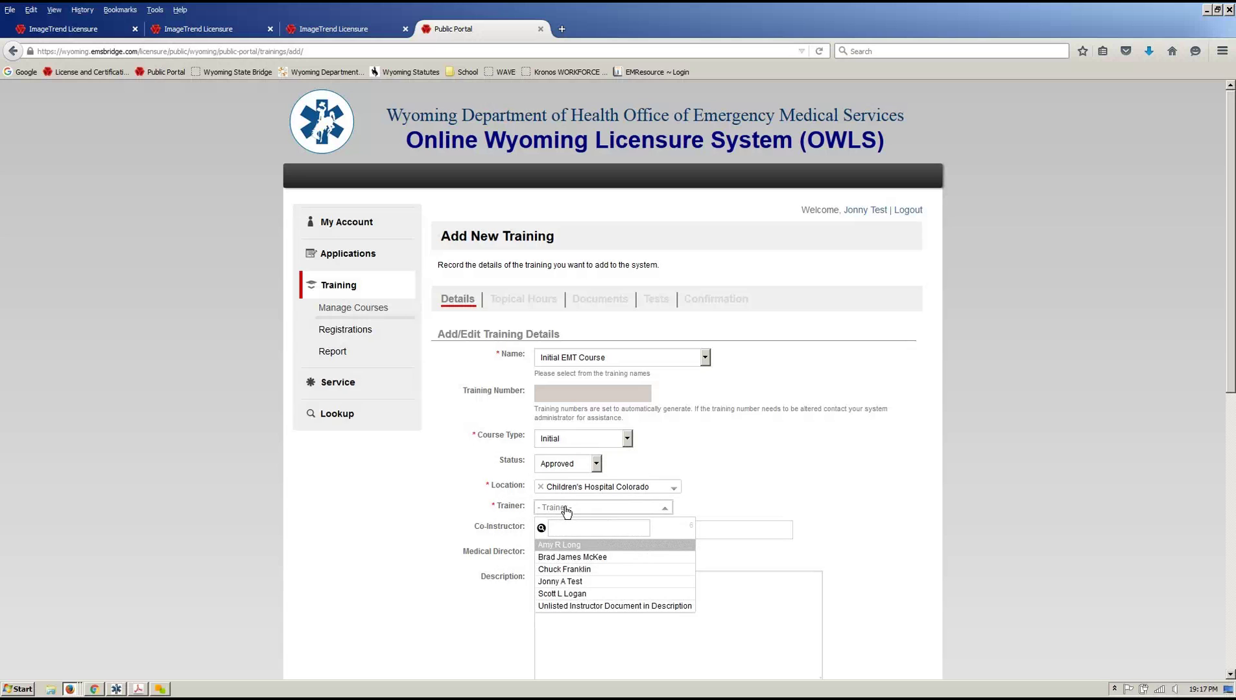
text(test)
key(Return)
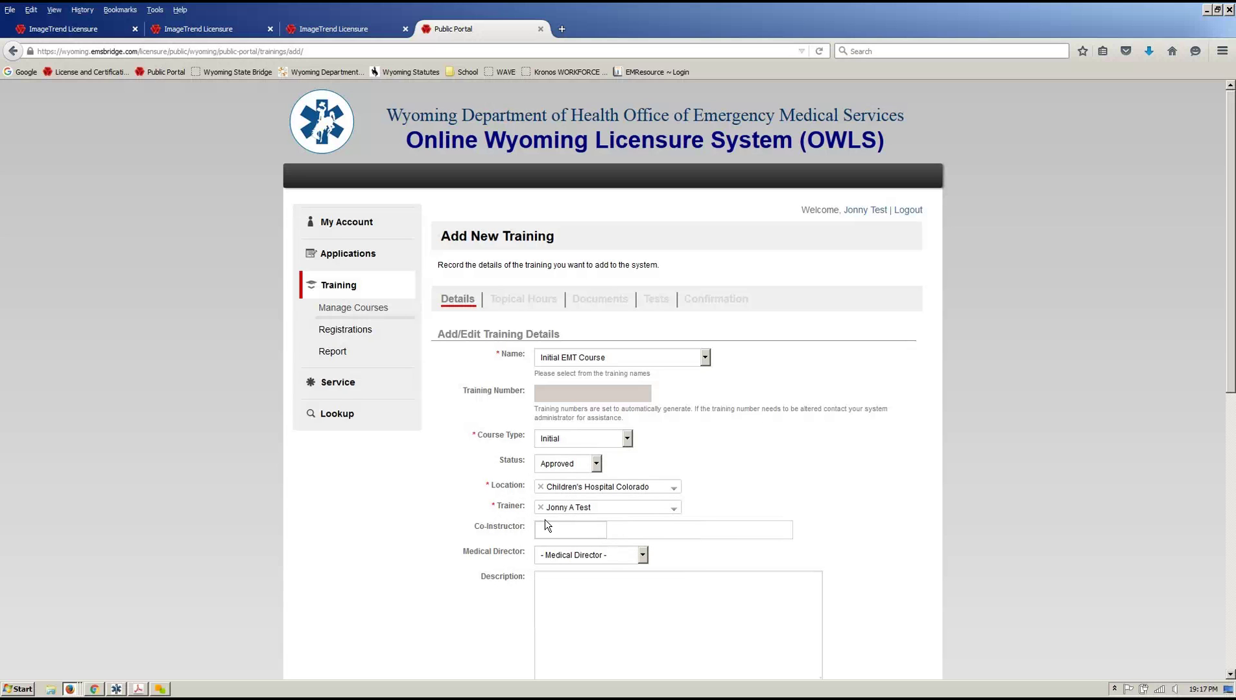
click(559, 529)
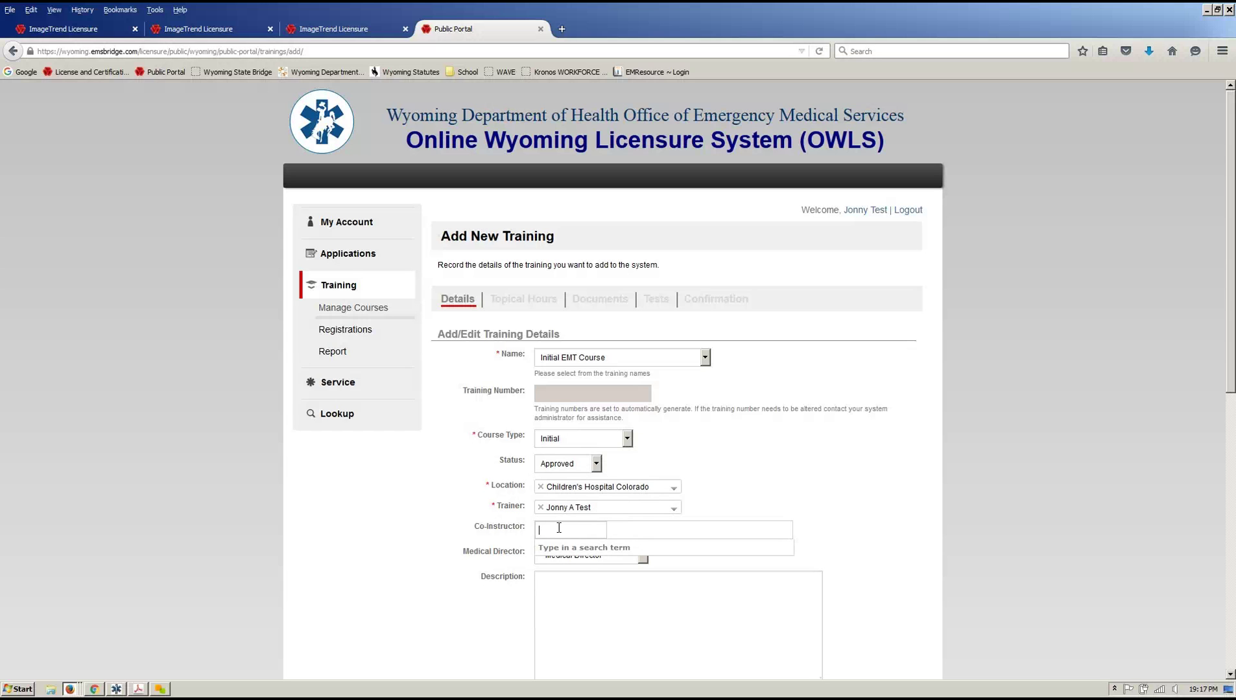
text(loga)
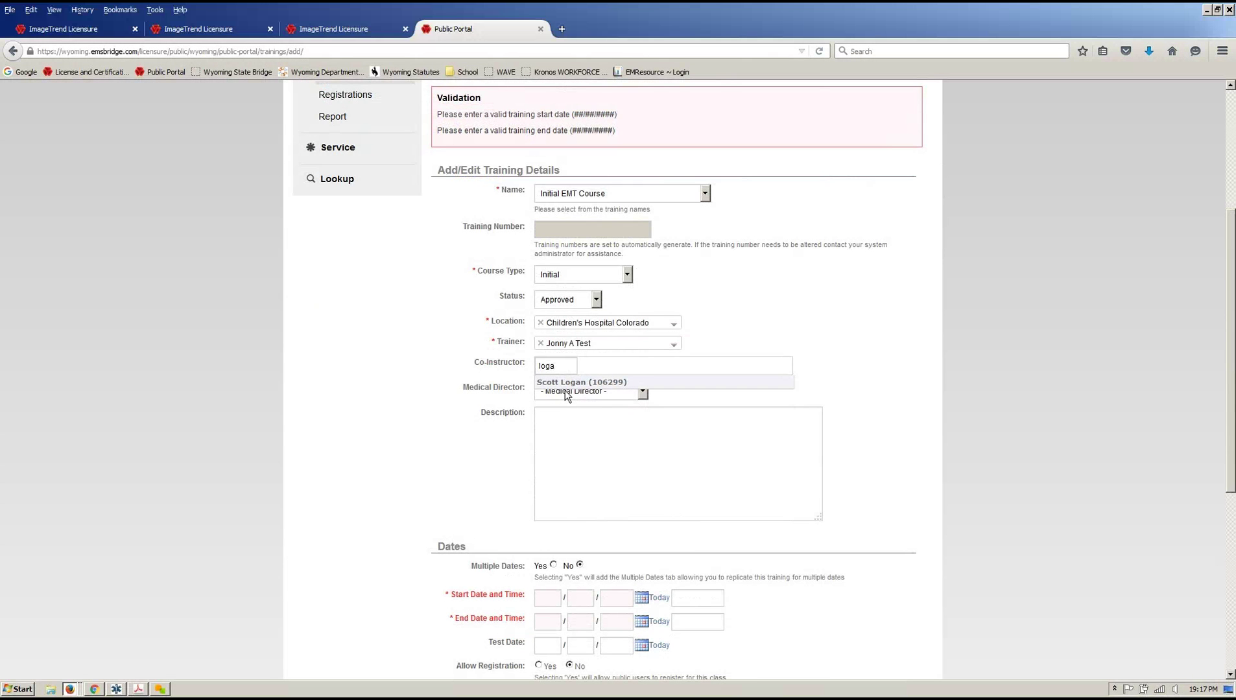
click(569, 383)
click(587, 391)
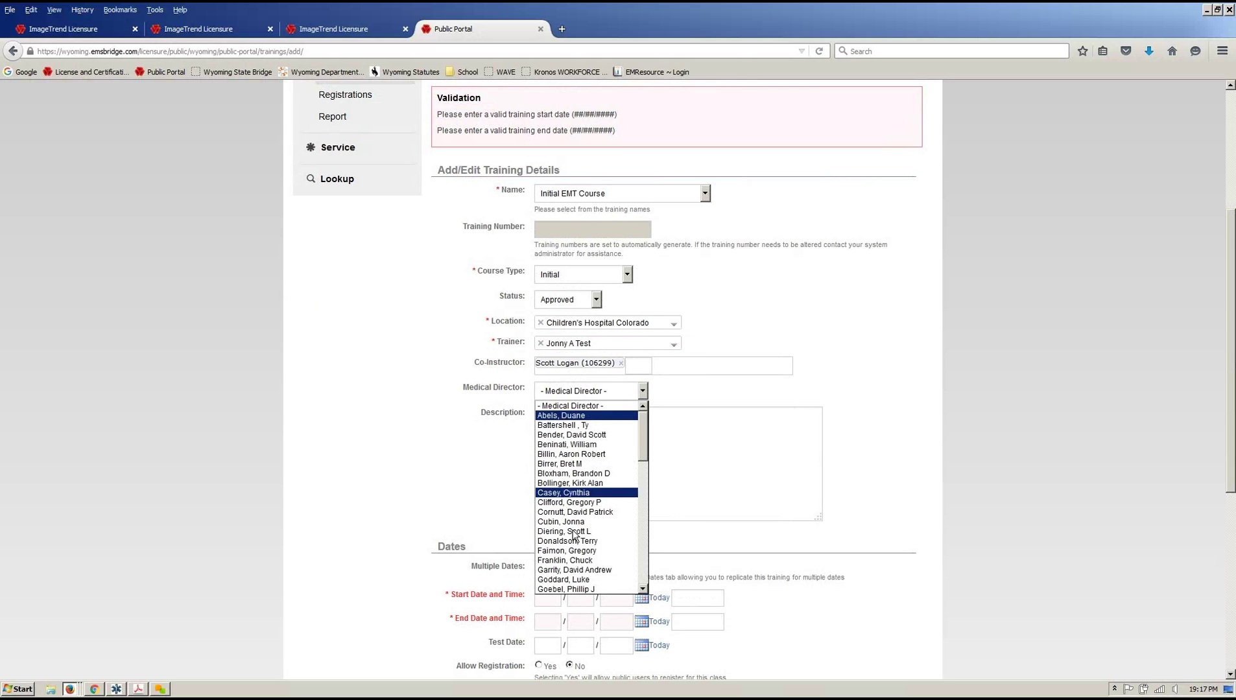
click(572, 552)
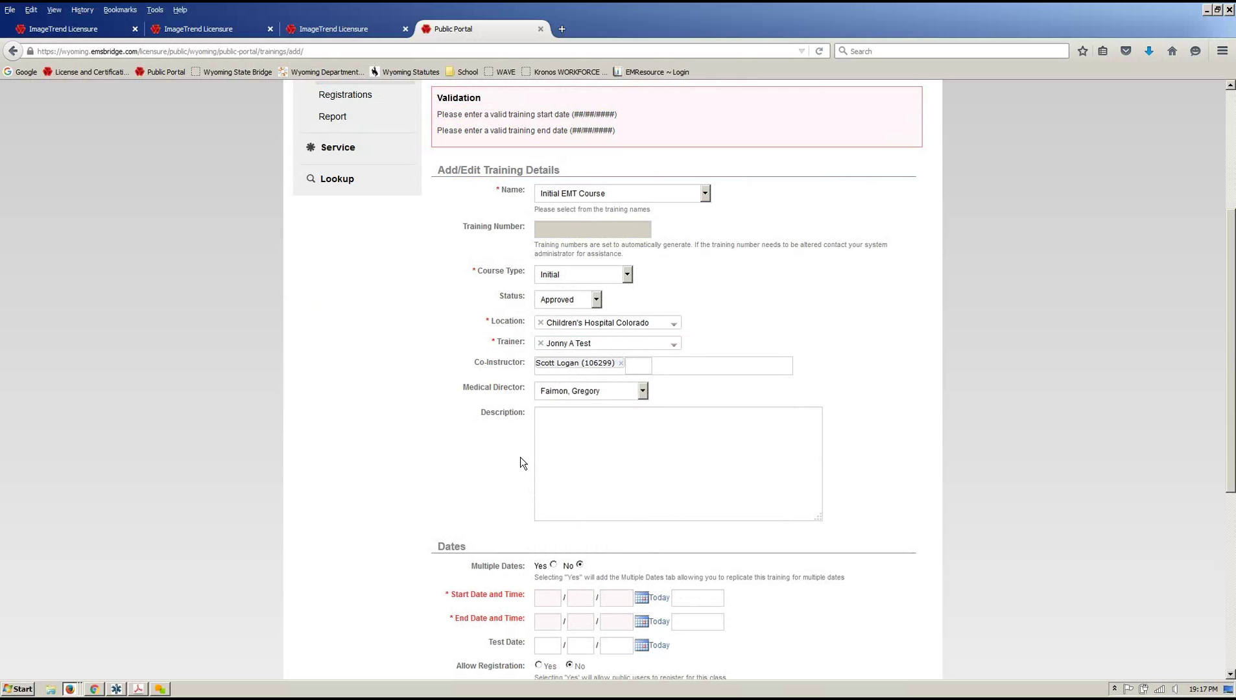
click(645, 445)
Enter the description 'Initial EMT Course at OEMS Coordinator is Test'.
text(Inii)
text(ial EMT Cour)
text(se )
text(at OEMS )
text(Coordinato)
text(pn)
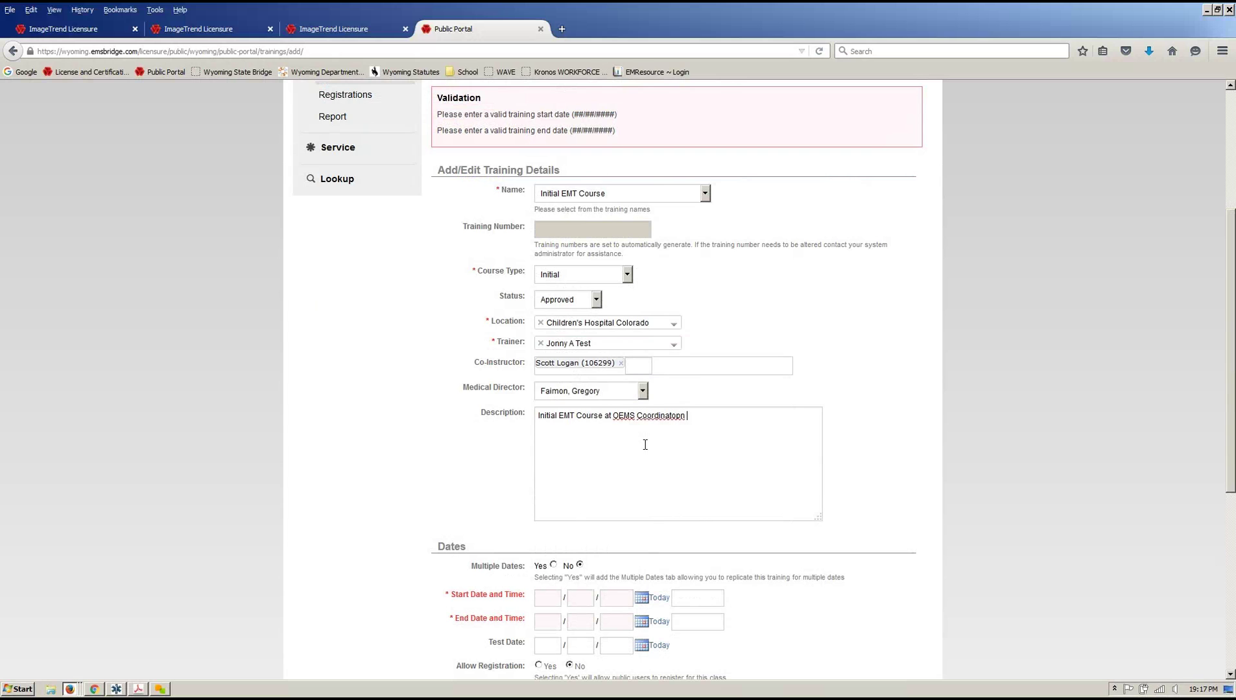
key(BackSpace)
key(BackSpace)
key(BackSpace)
text(r is Tes)
Enter start date 11/01/2015, end date 04/30/2016 and test date 04/30/2016.
scroll(520, 482, down, 1)
scroll(519, 482, down, 4)
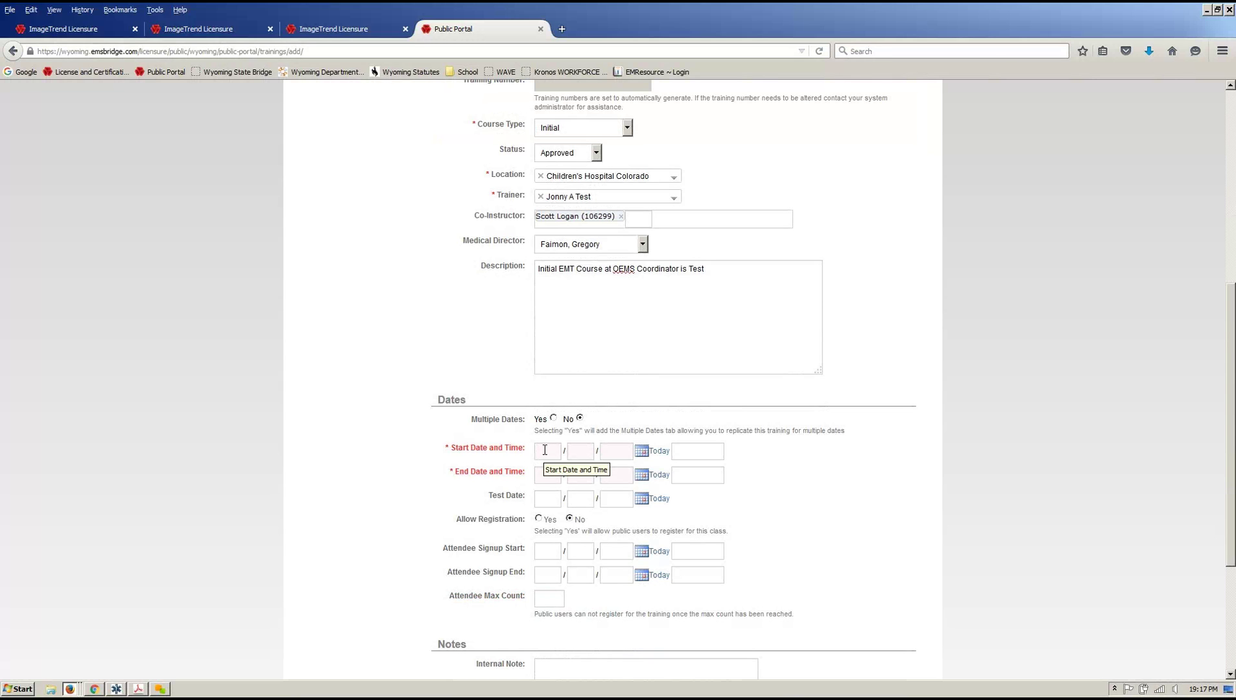
text(11/01/2015)
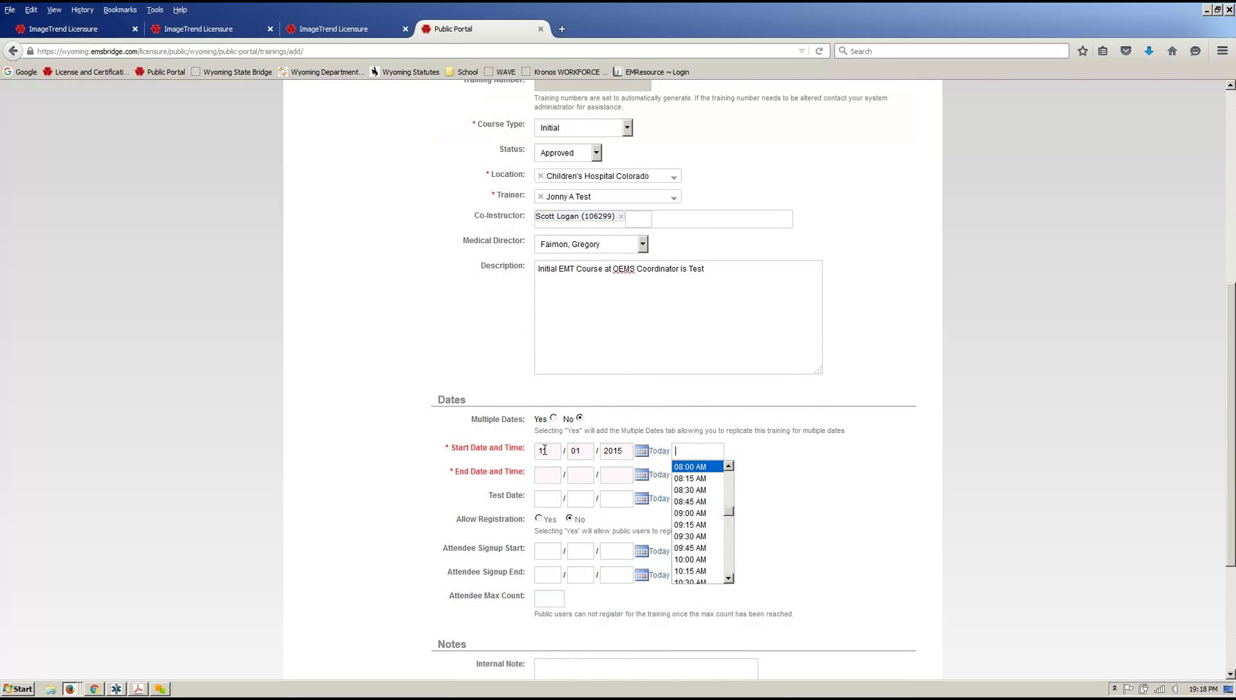
key(Tab)
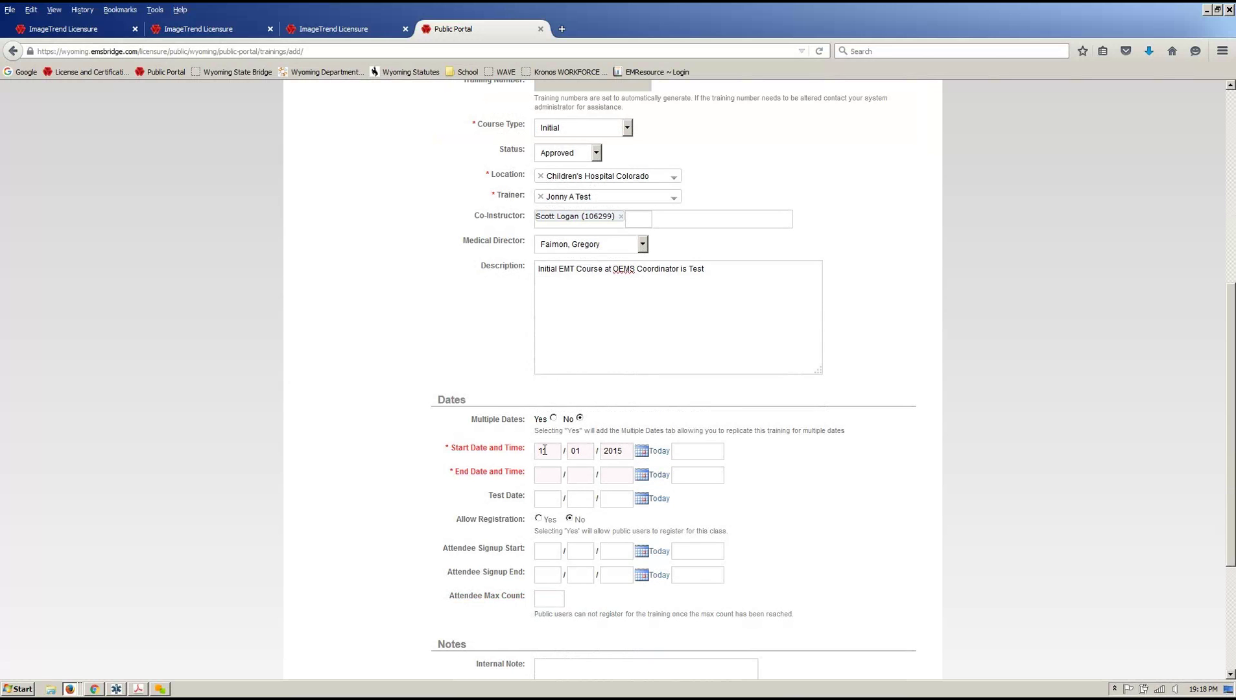
text(04/30/2015)
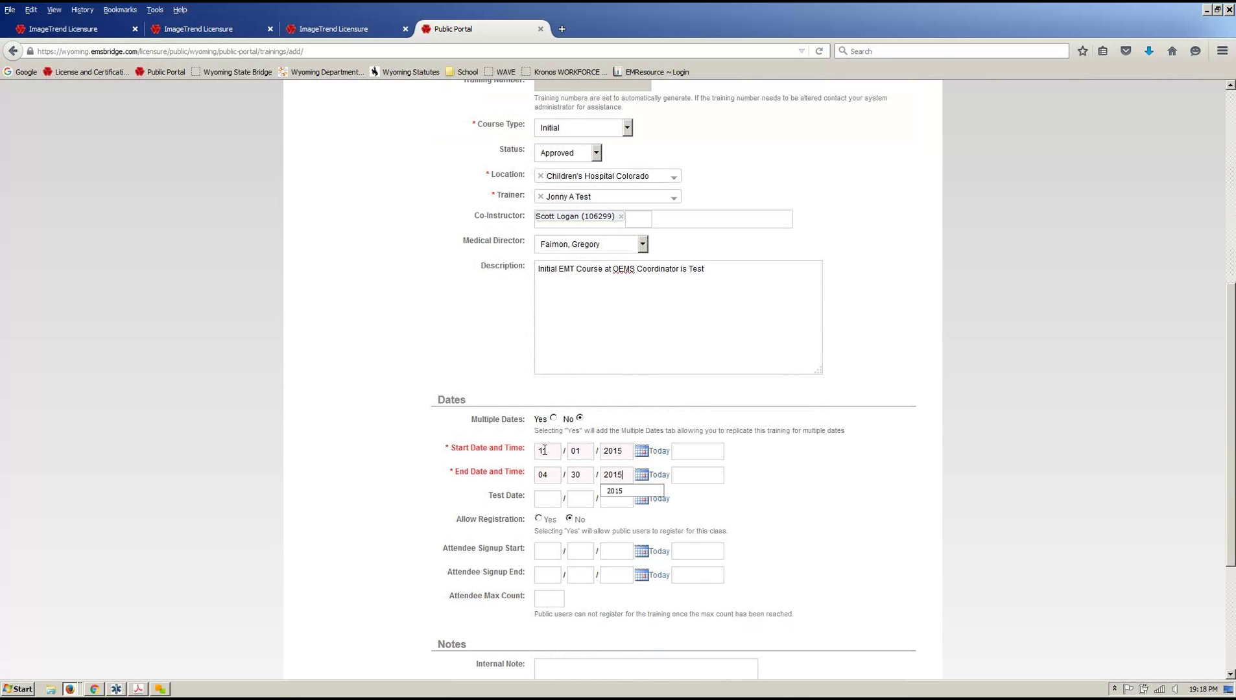
key(BackSpace)
text(6)
key(Tab)
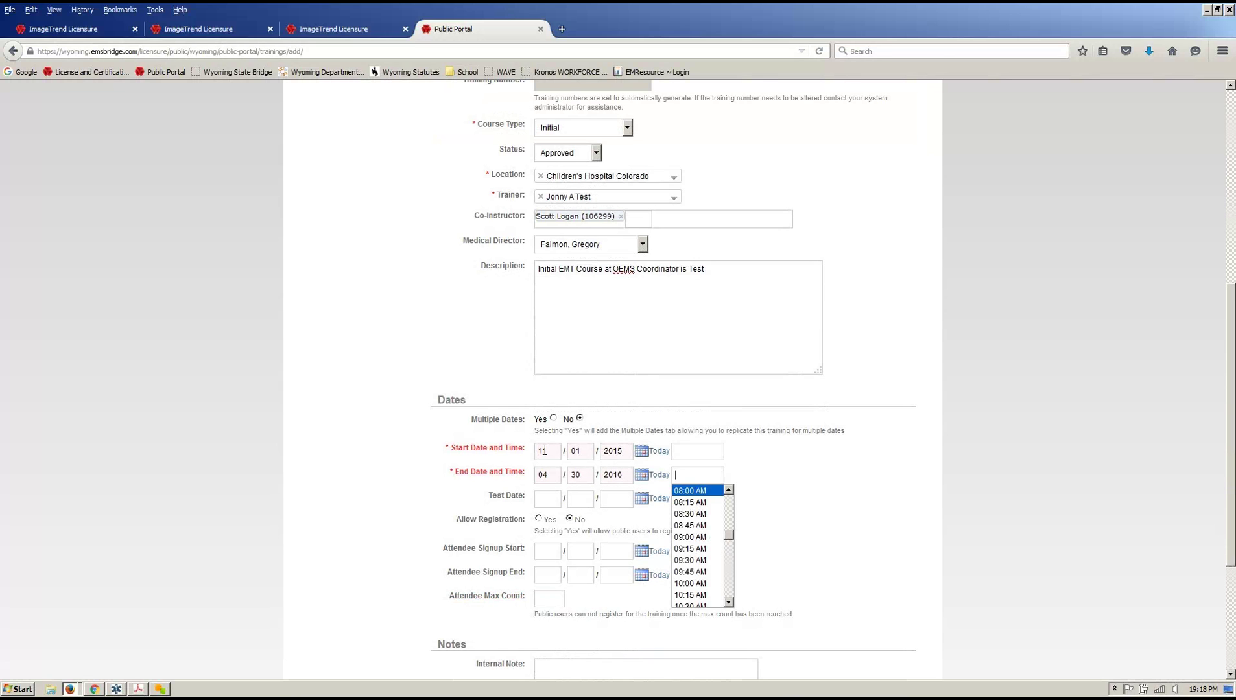
key(Tab)
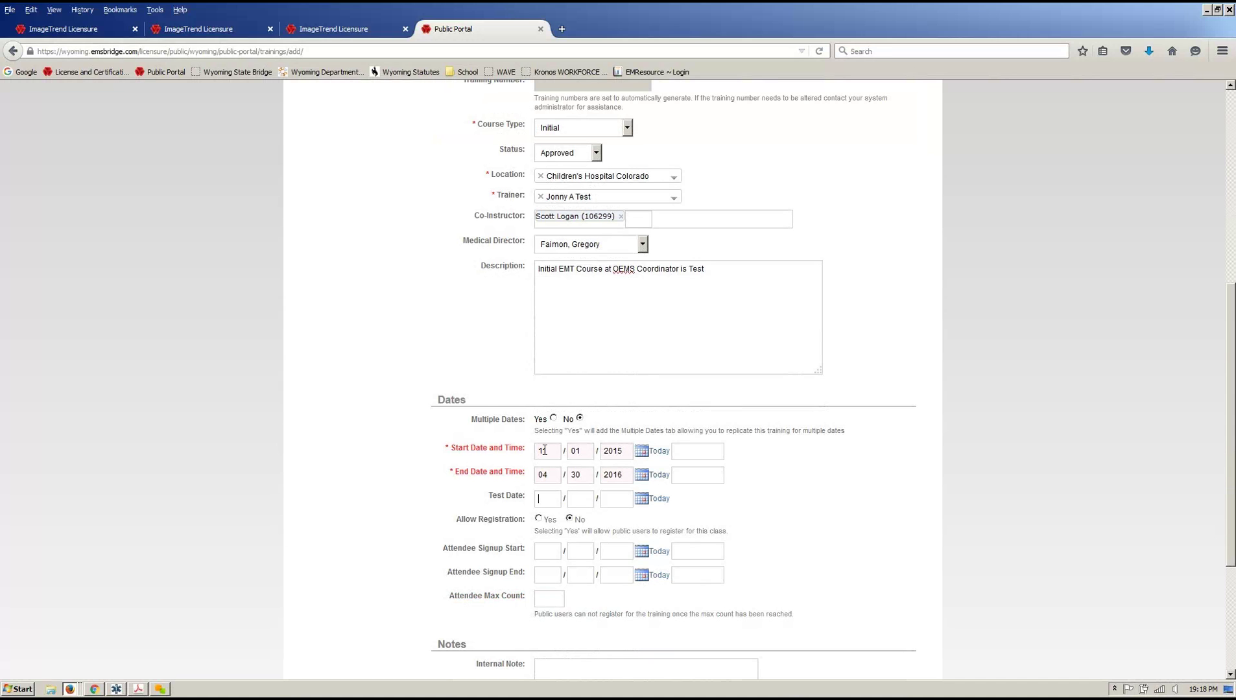
text(04302016)
Revisit the internal note and description fields while reviewing the Dates section.
scroll(438, 504, down, 5)
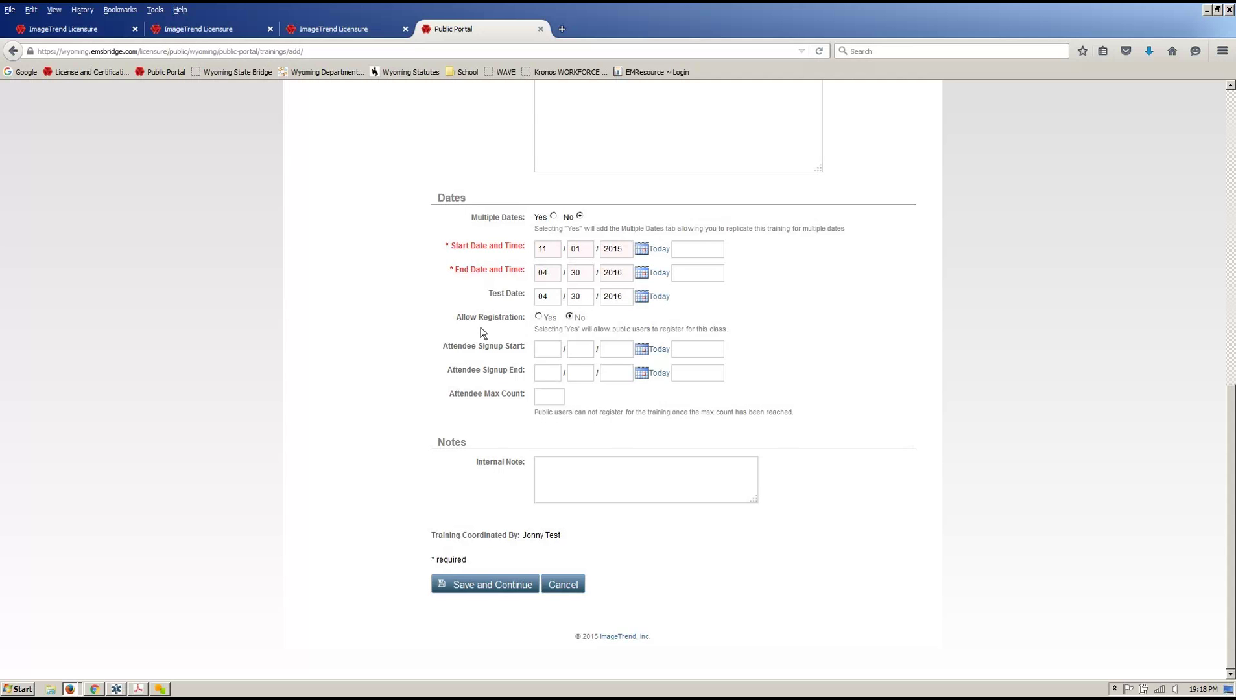
click(646, 481)
scroll(646, 481, up, 10)
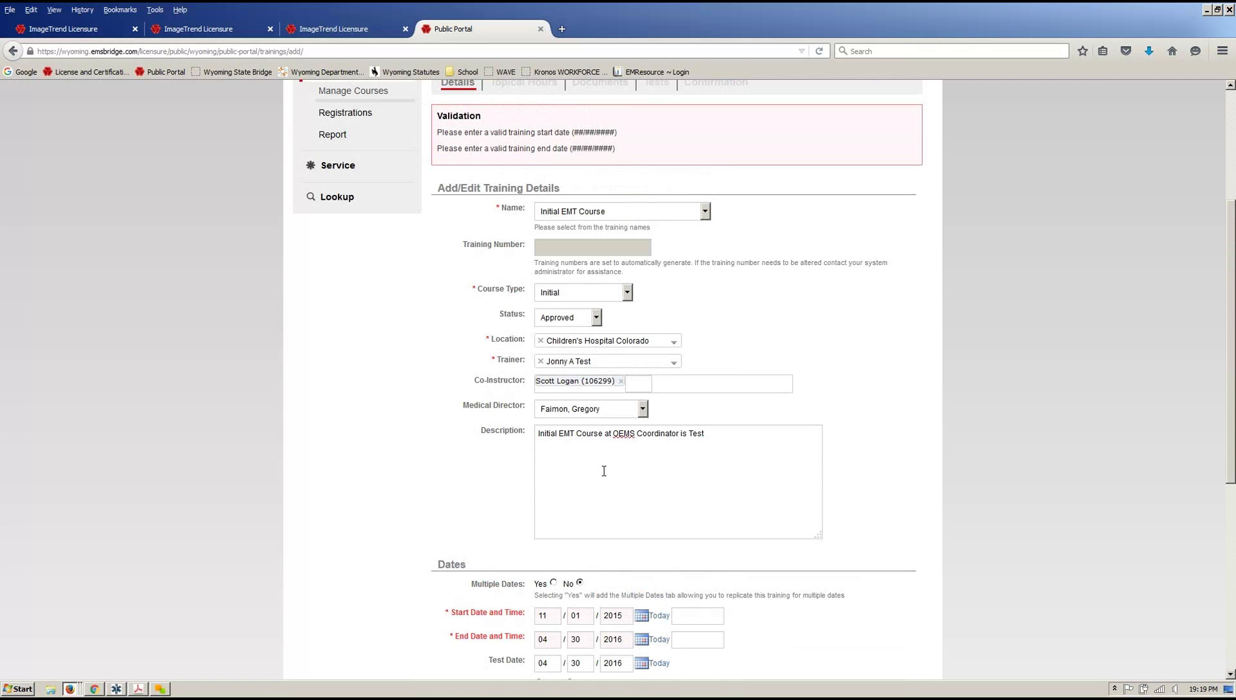
click(604, 471)
scroll(508, 480, down, 10)
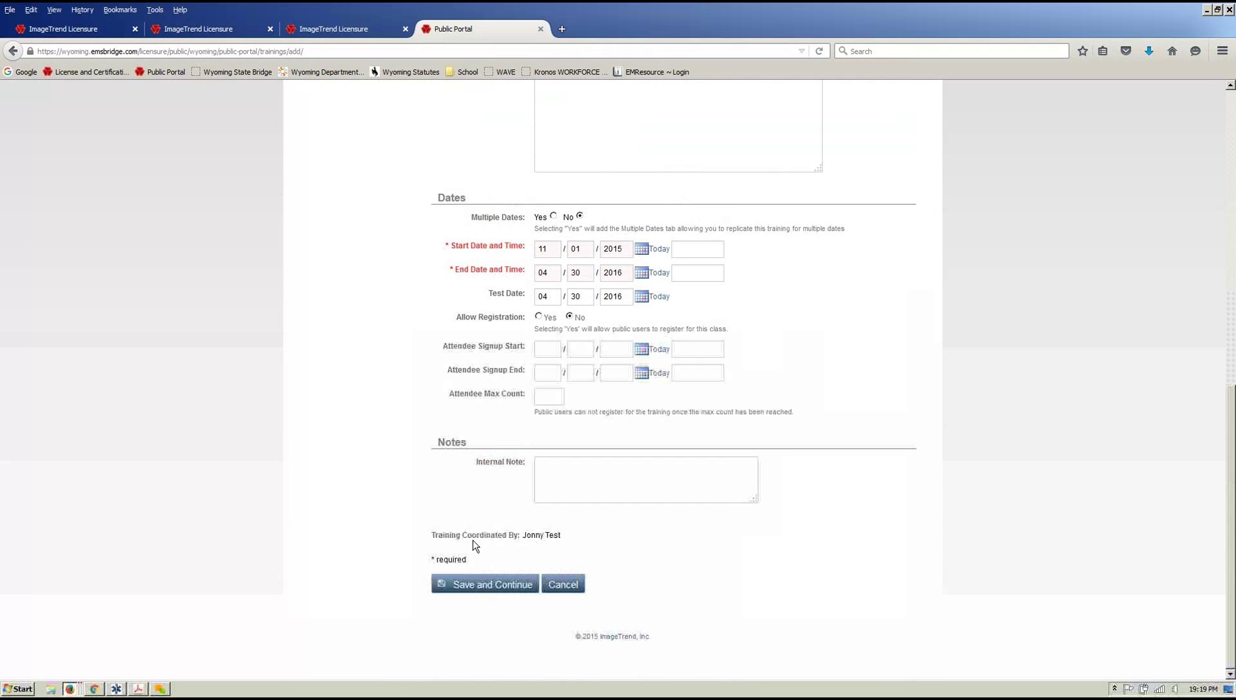
Save the training details and continue to the Topical Hours step.
click(501, 584)
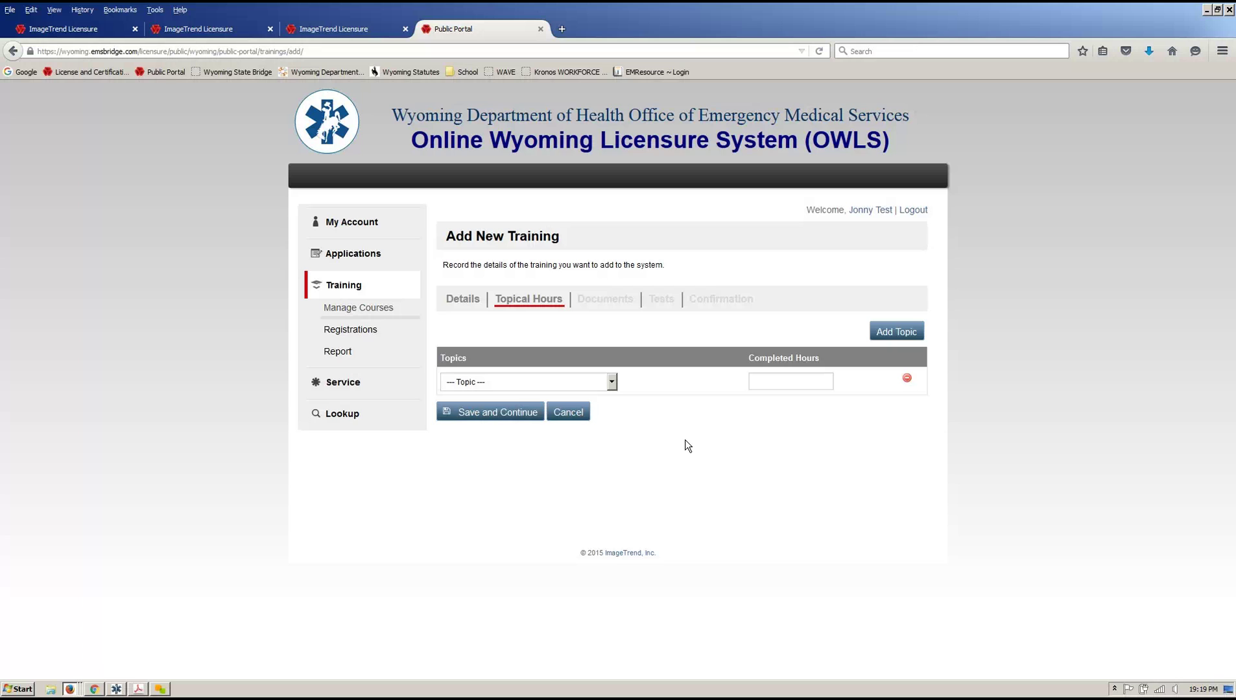
Skip Topical Hours and add a document named Course Layout, described as Class layout.
click(525, 415)
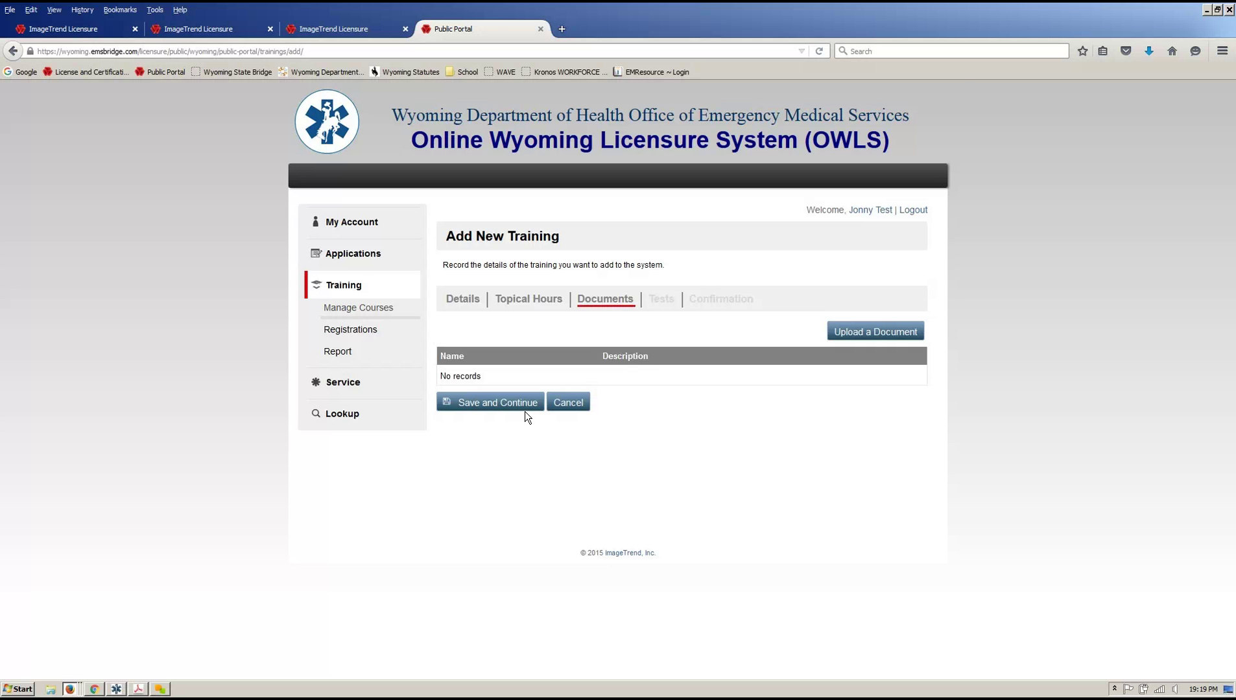
click(851, 334)
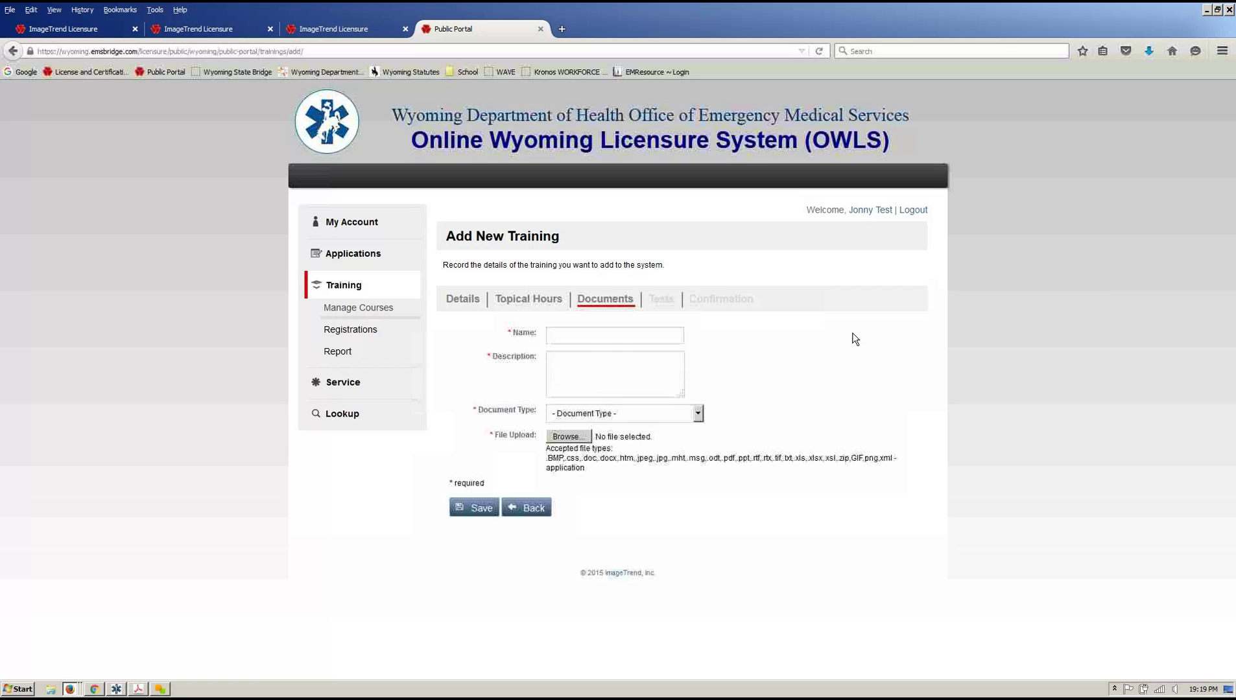
click(628, 334)
text(Course)
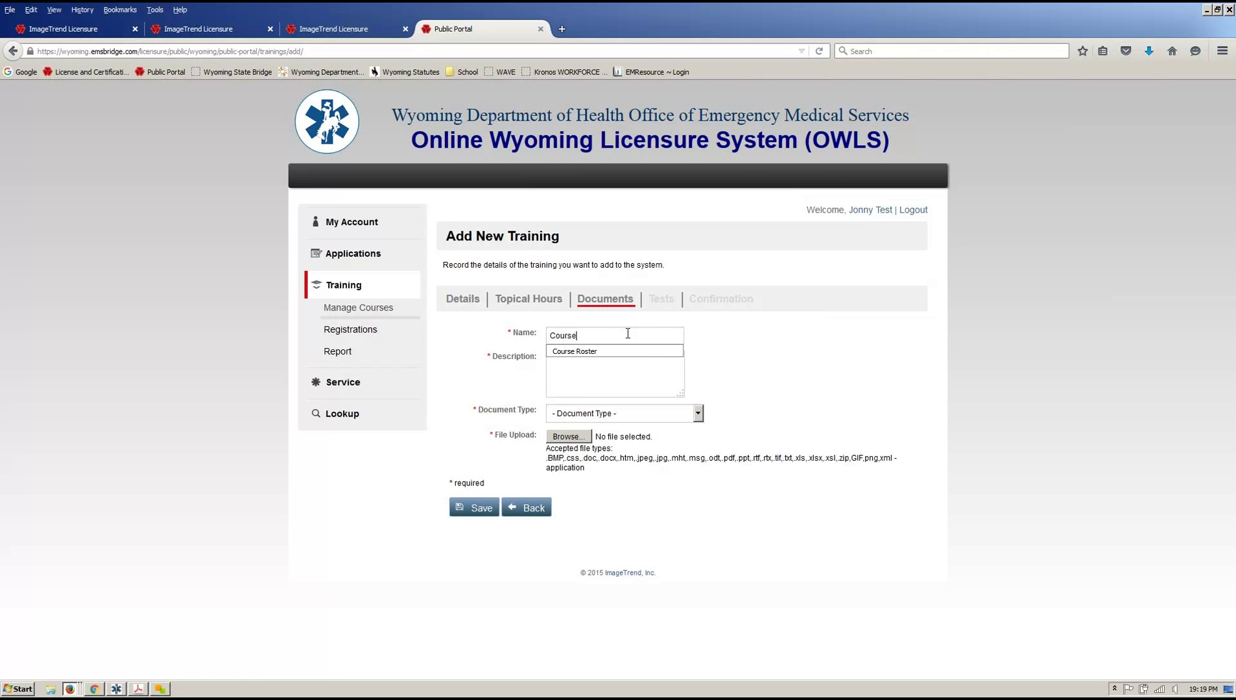
text( Layout)
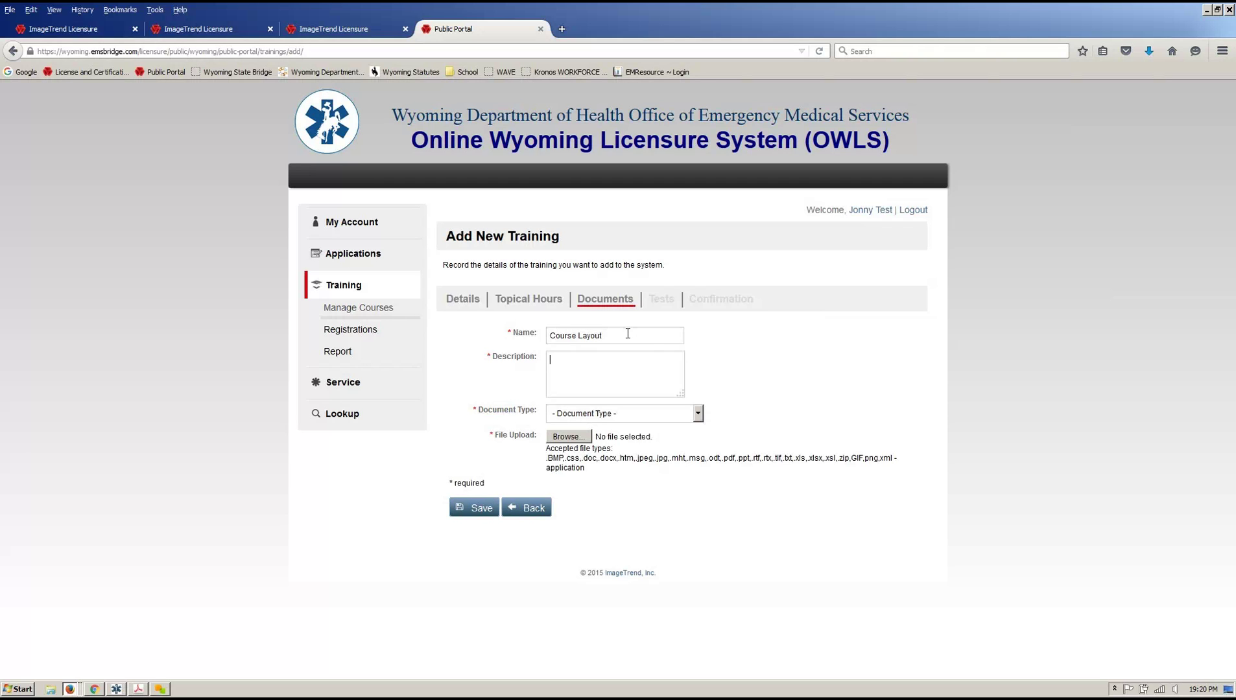
text(C)
key(BackSpace)
text(Clas s layout)
key(Tab)
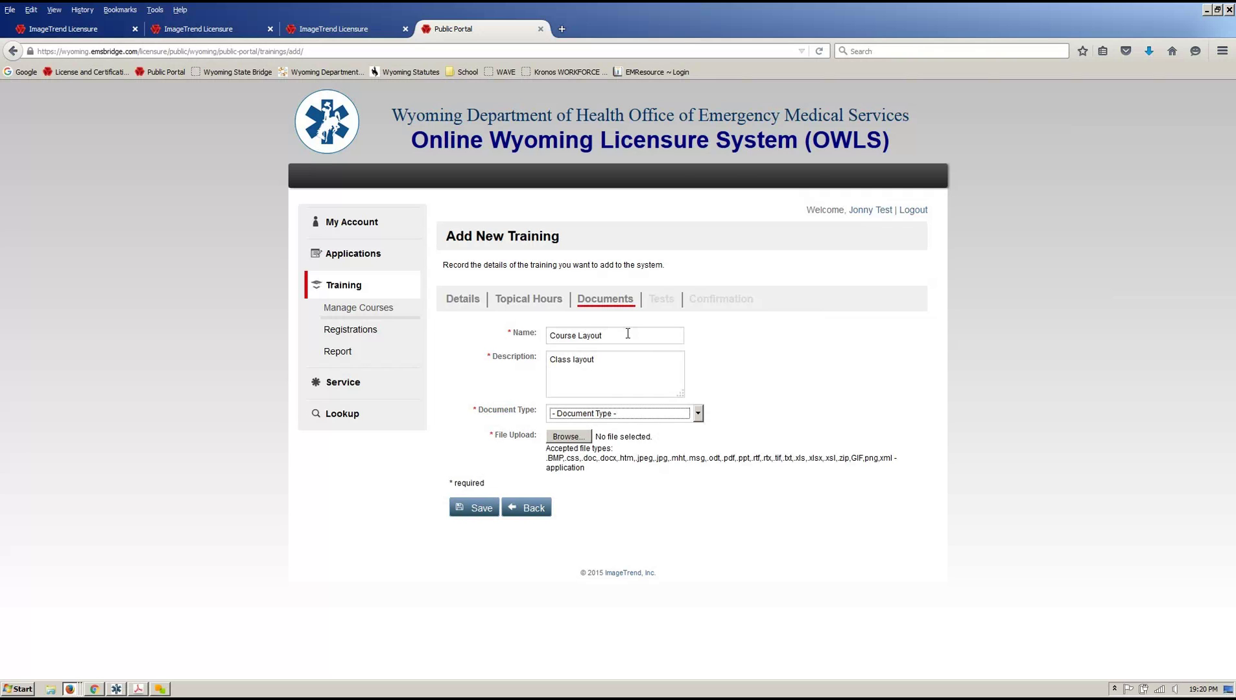
Make it a Course Syllabus, attach Brochure1-08-2016.doc, and save the document.
click(696, 415)
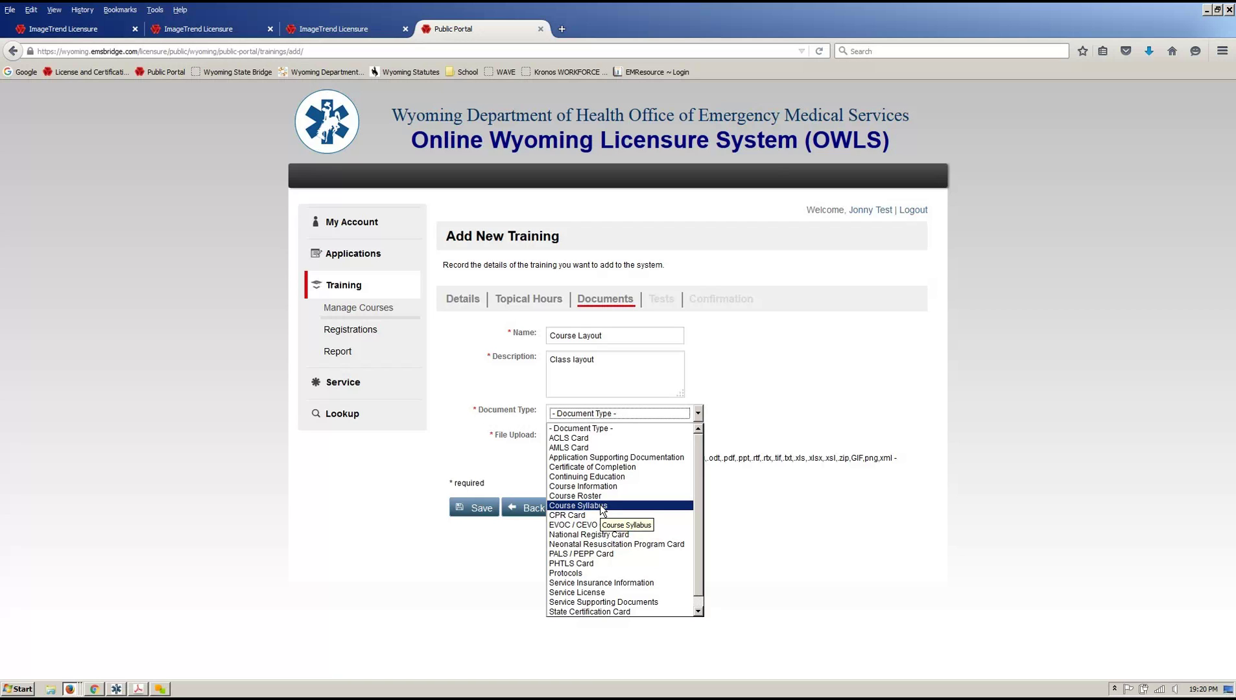
click(602, 506)
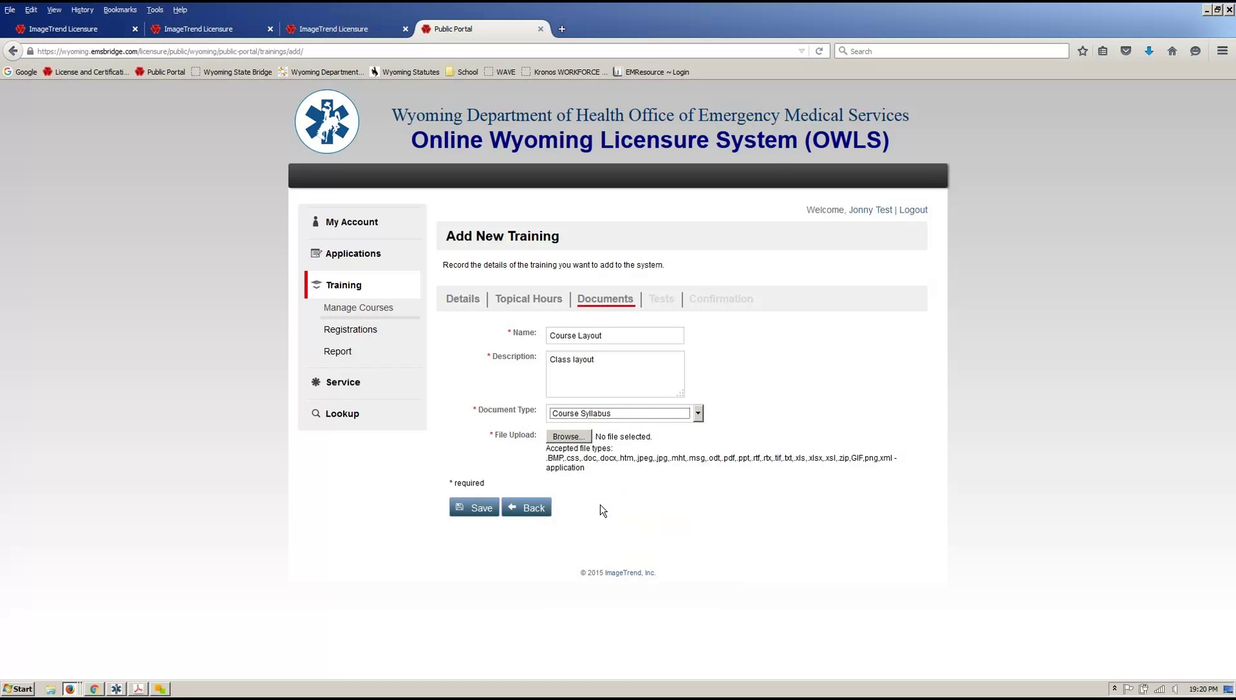
click(577, 439)
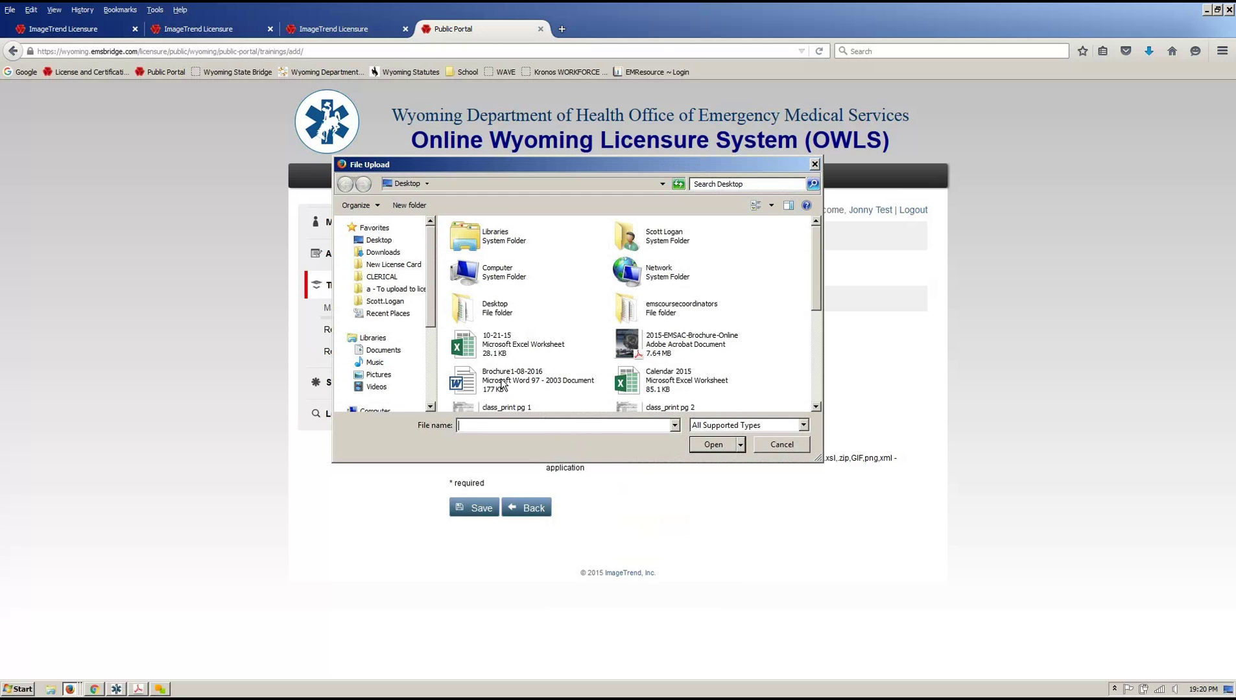
double_click(503, 385)
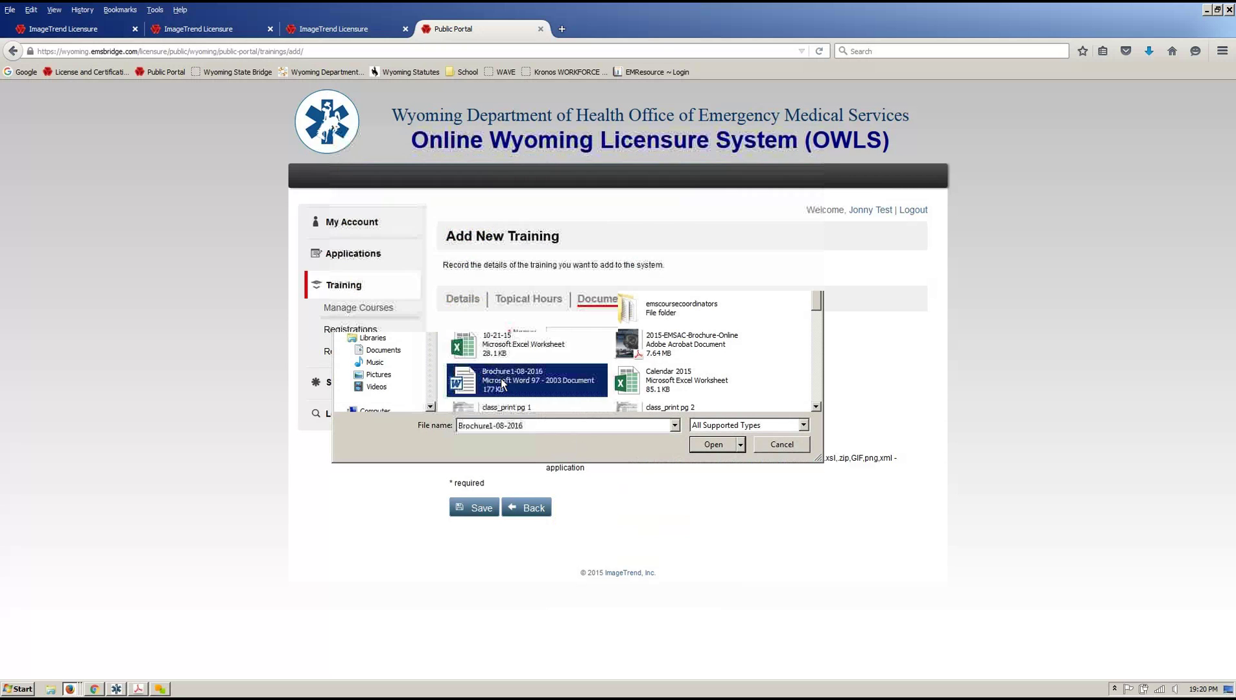
click(476, 512)
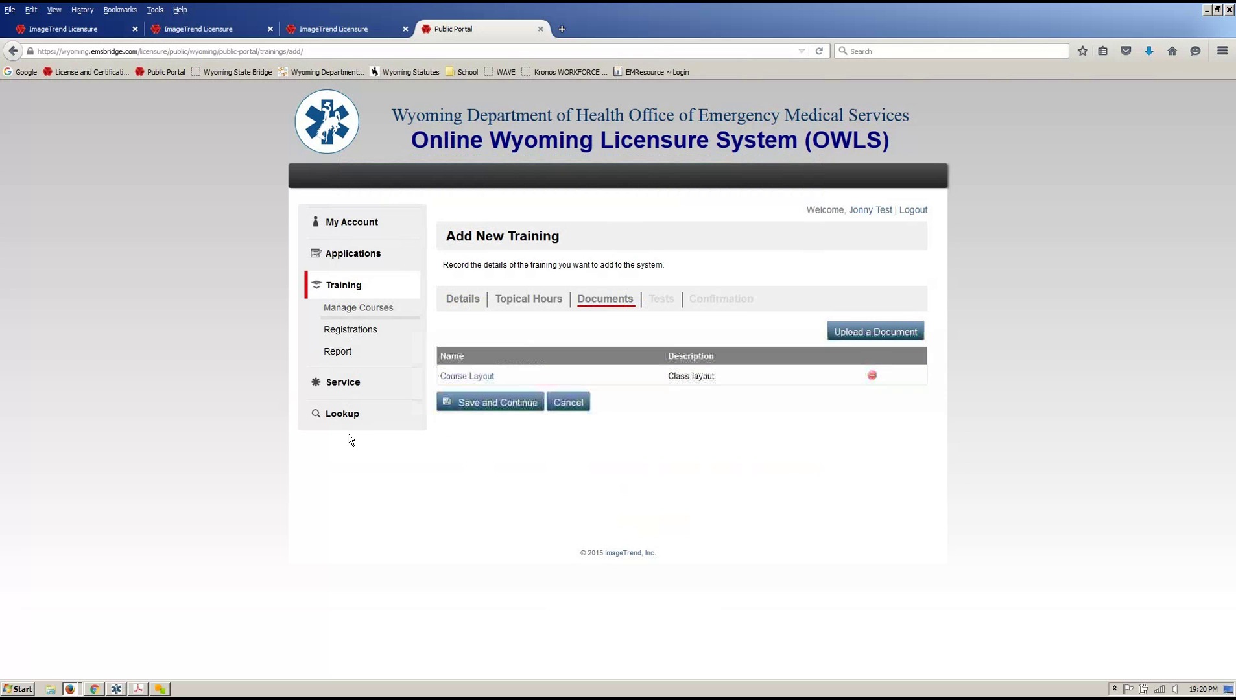
click(502, 408)
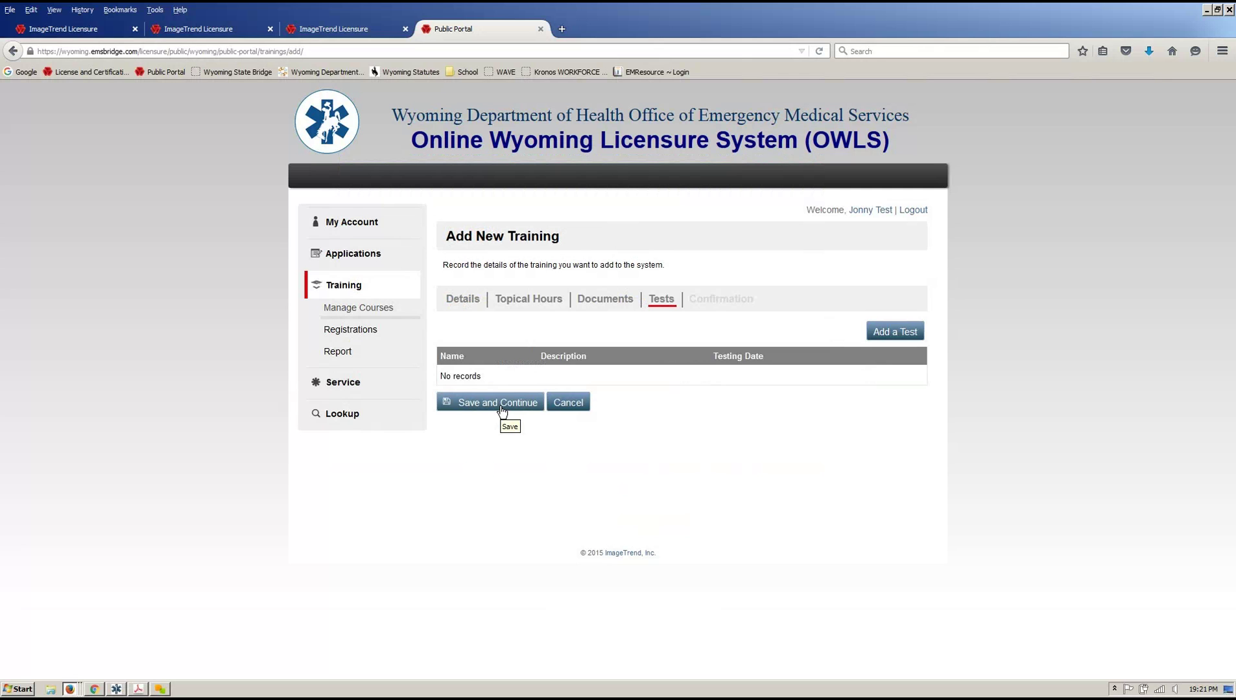
Add a test named Unit 1 Test dated 11/25/2015 with Simple Direct Grading.
click(885, 333)
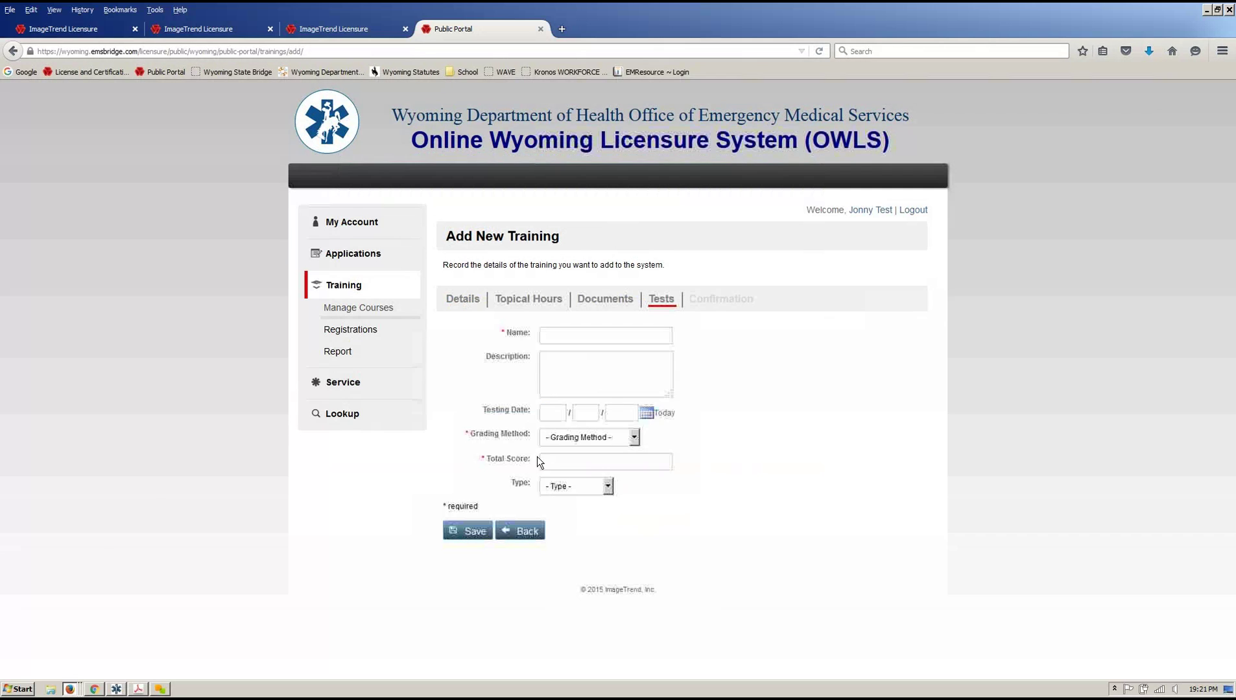
click(570, 338)
text(Unit 1)
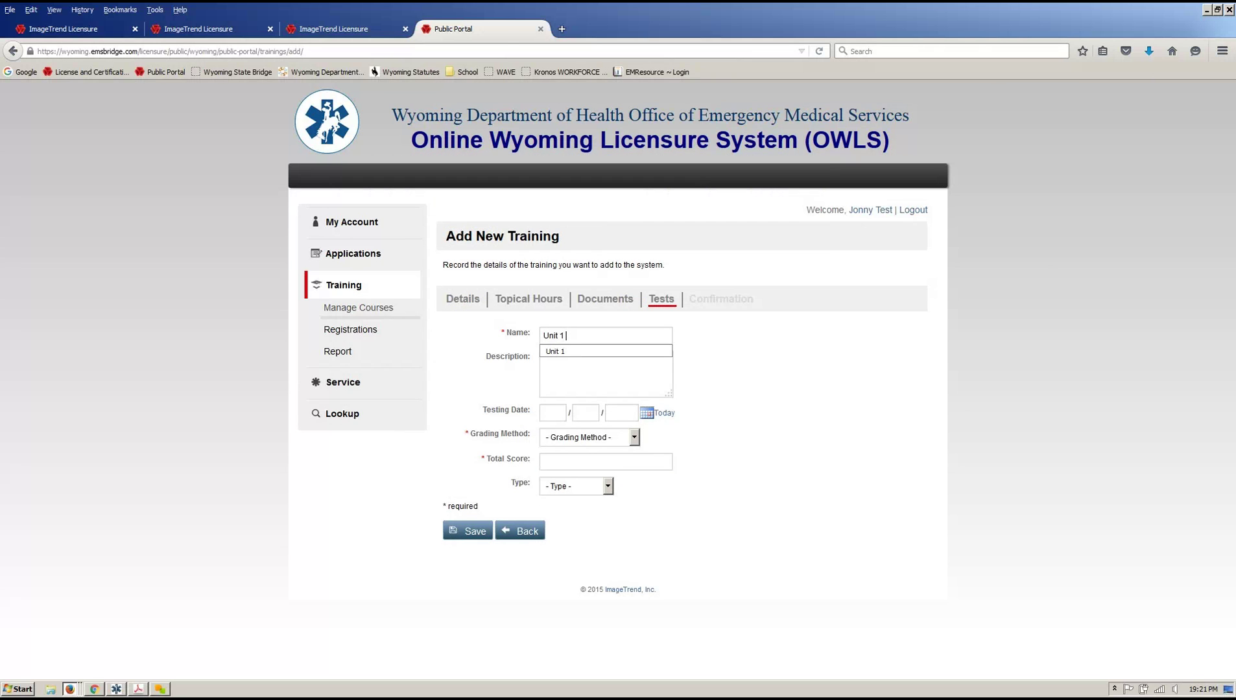
text( Test)
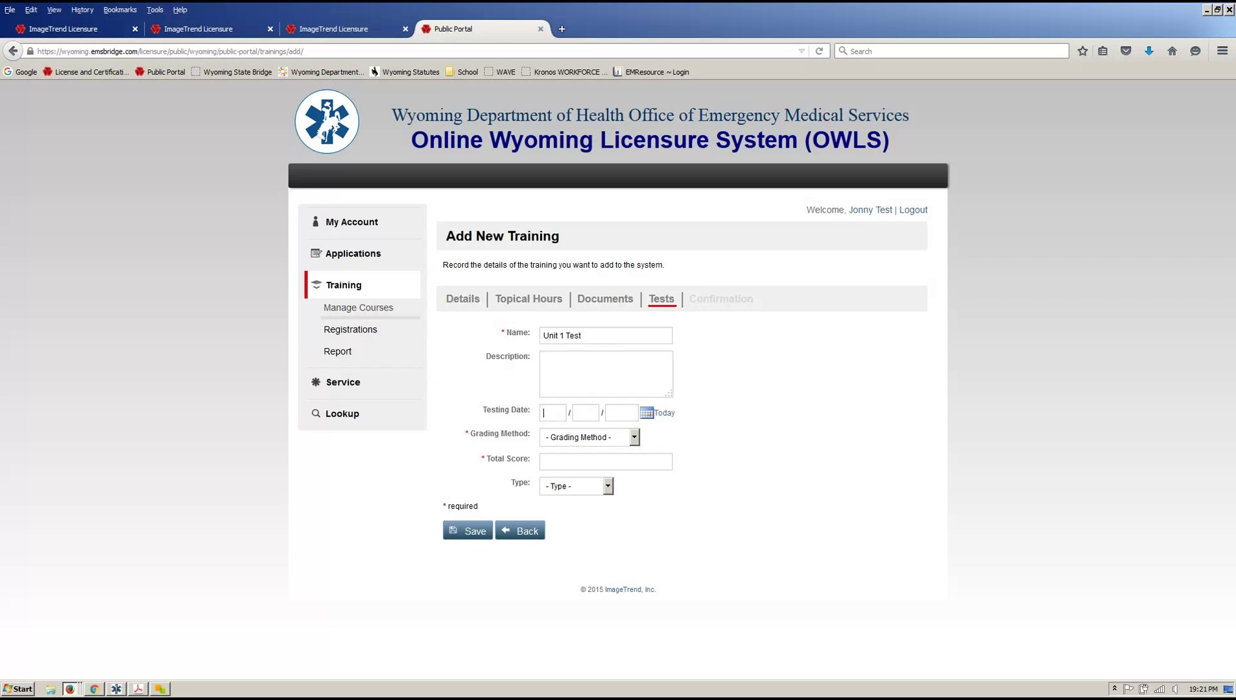
text(11)
text(25)
text(2015)
key(Tab)
key(Down)
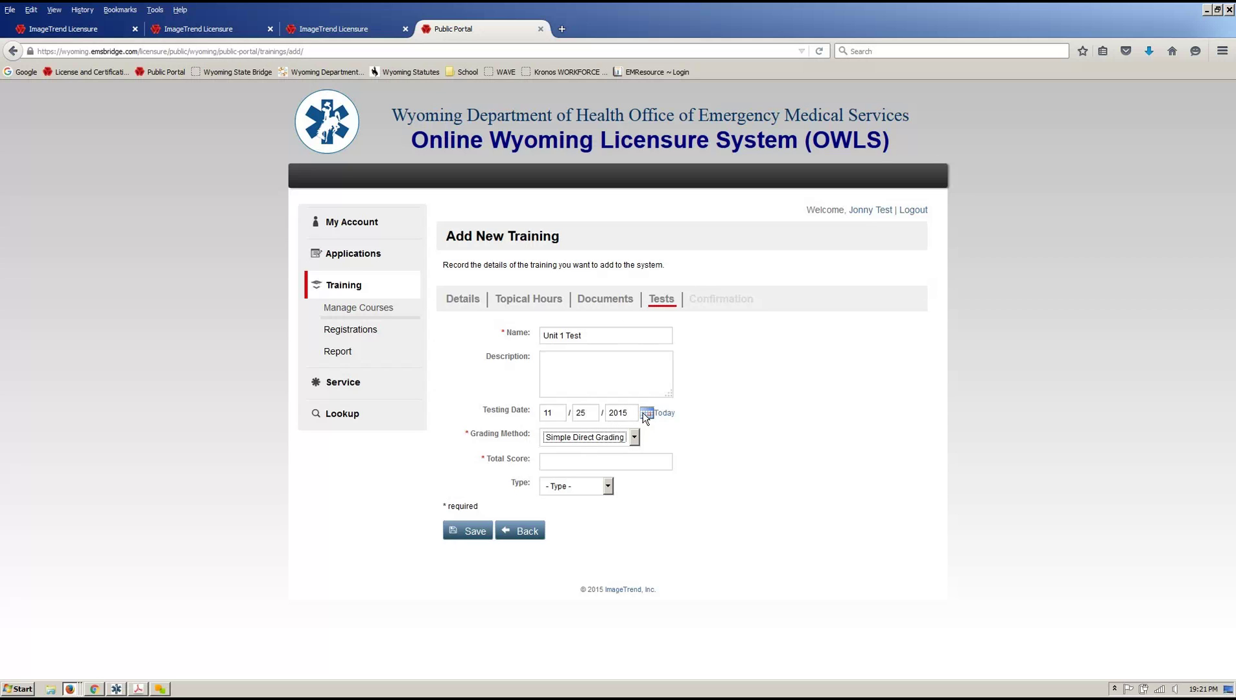
click(636, 439)
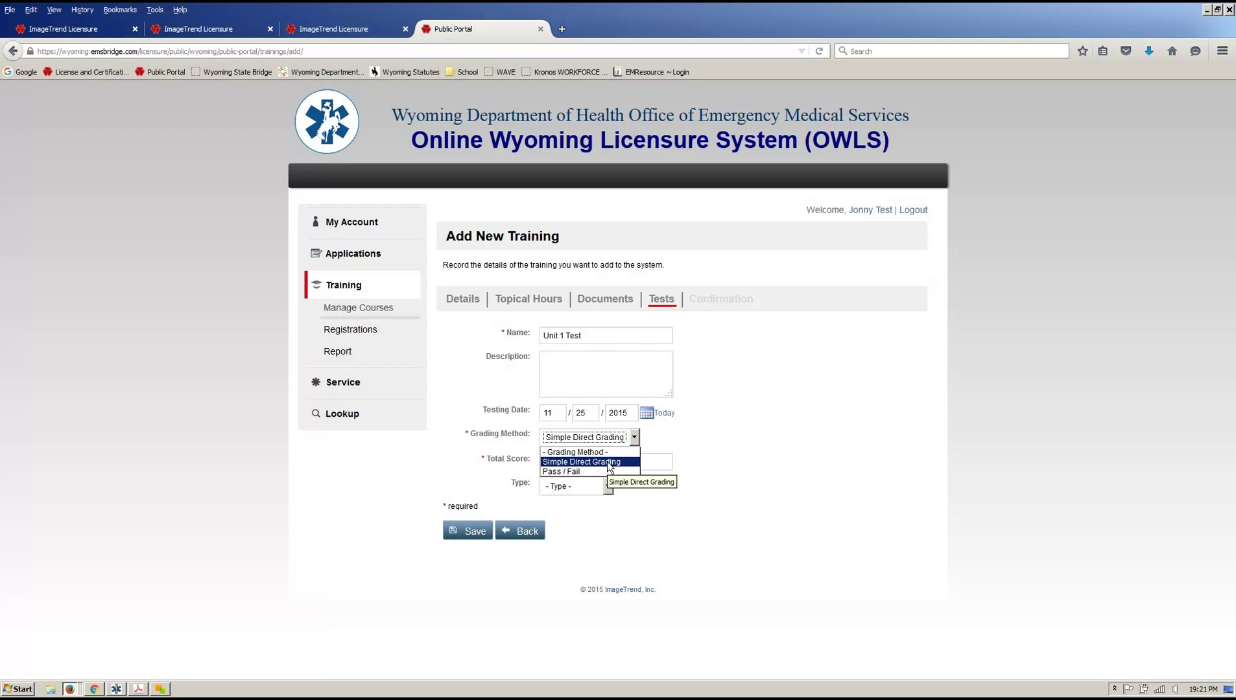
click(565, 472)
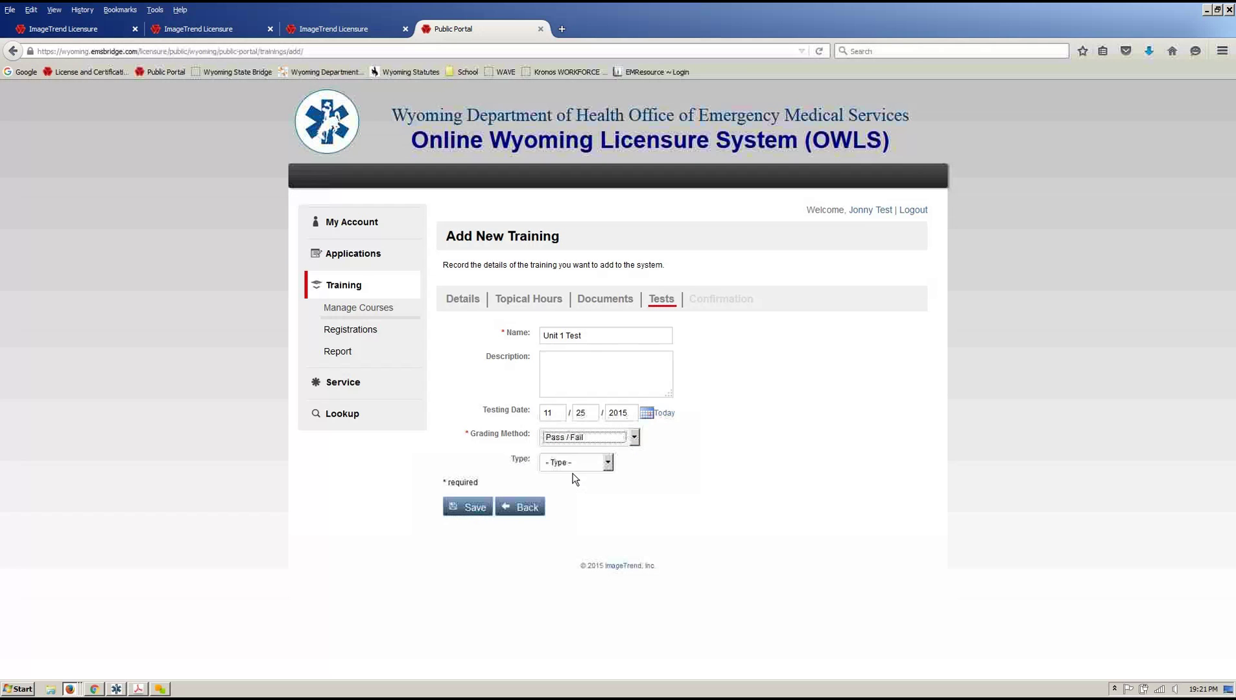
click(579, 443)
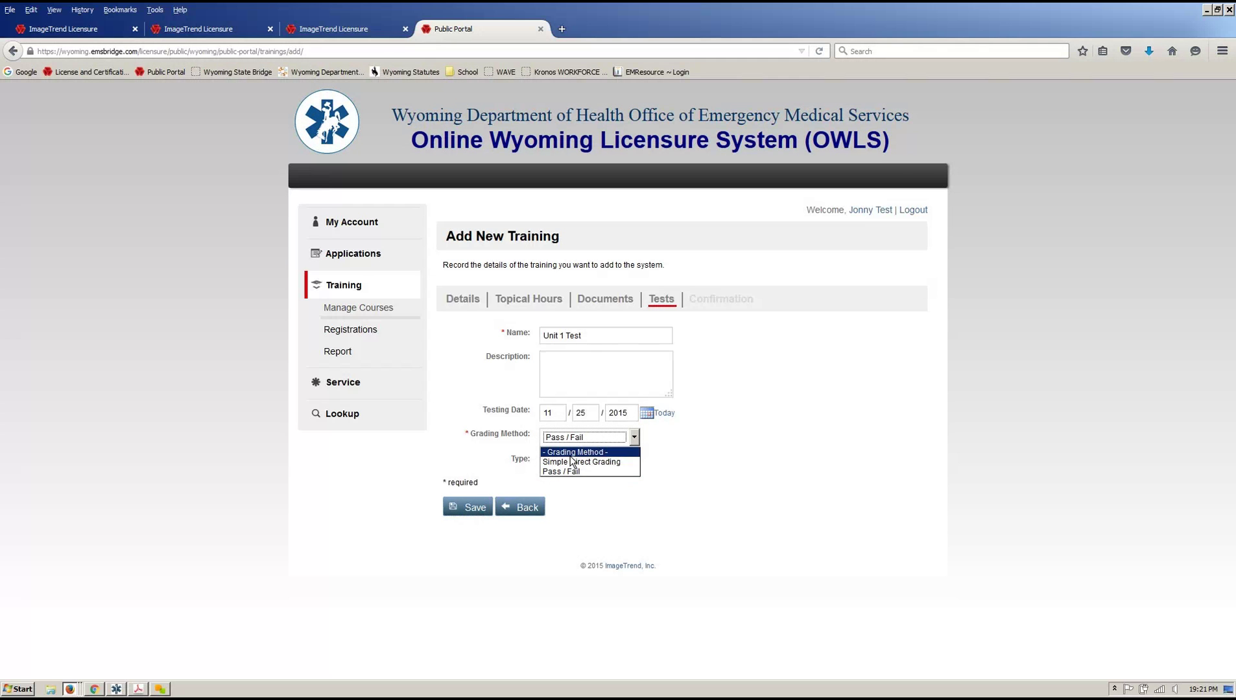
click(570, 459)
Give the test a total score of 100 and type Unit, then save it.
click(561, 465)
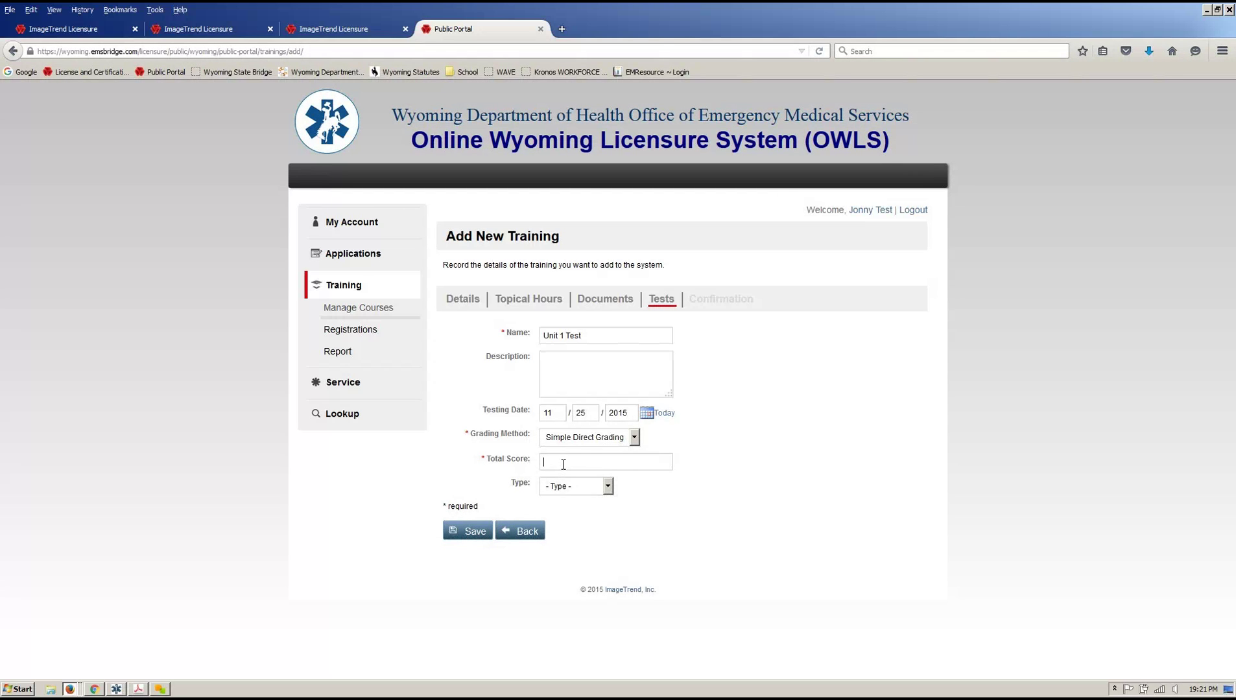
text(100)
click(689, 464)
click(609, 488)
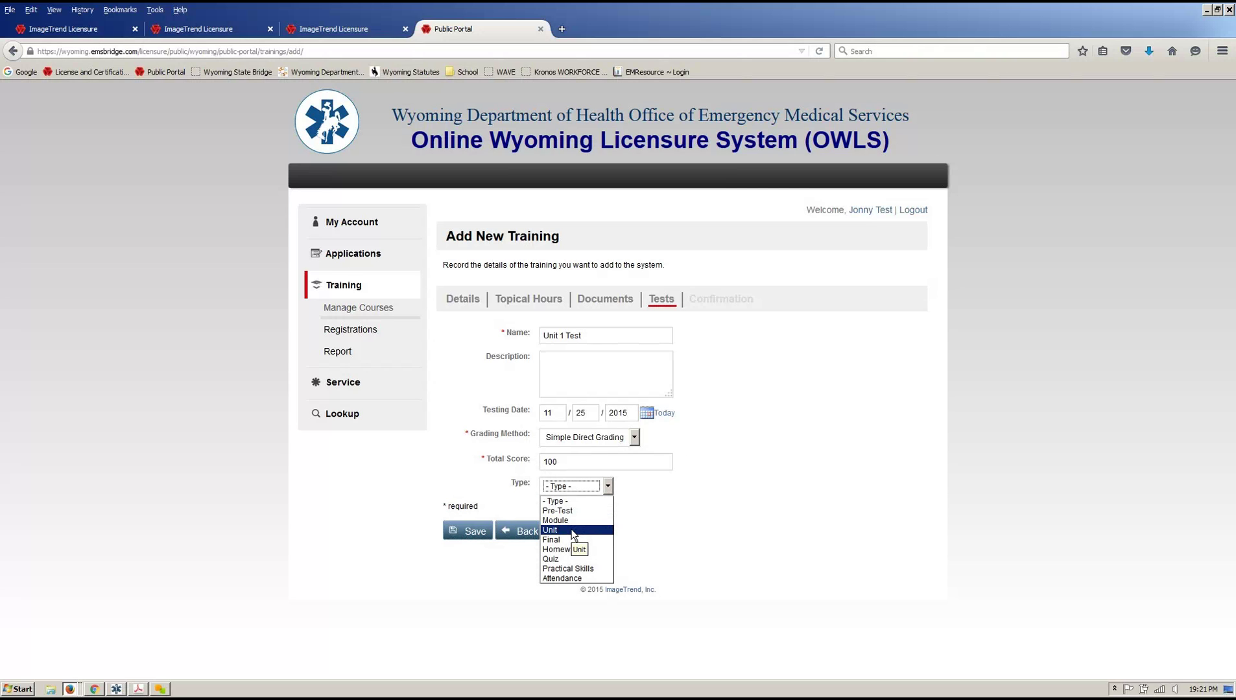
click(573, 531)
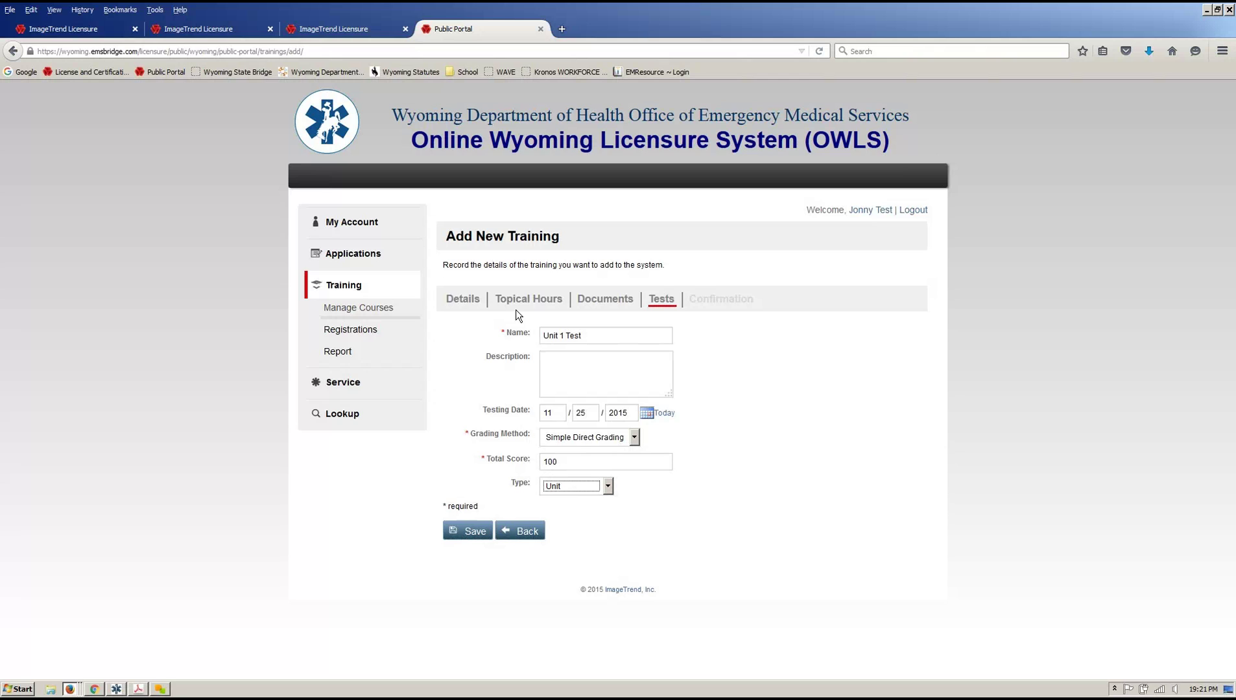
click(615, 489)
click(611, 491)
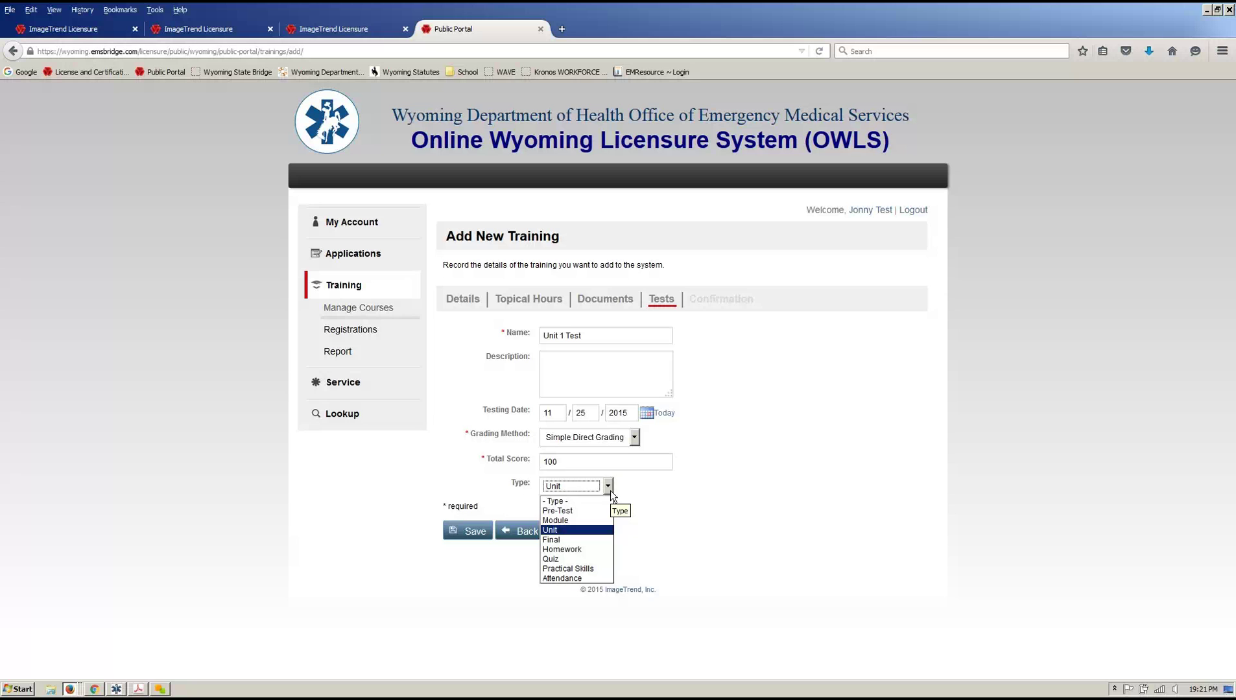
click(626, 509)
click(466, 532)
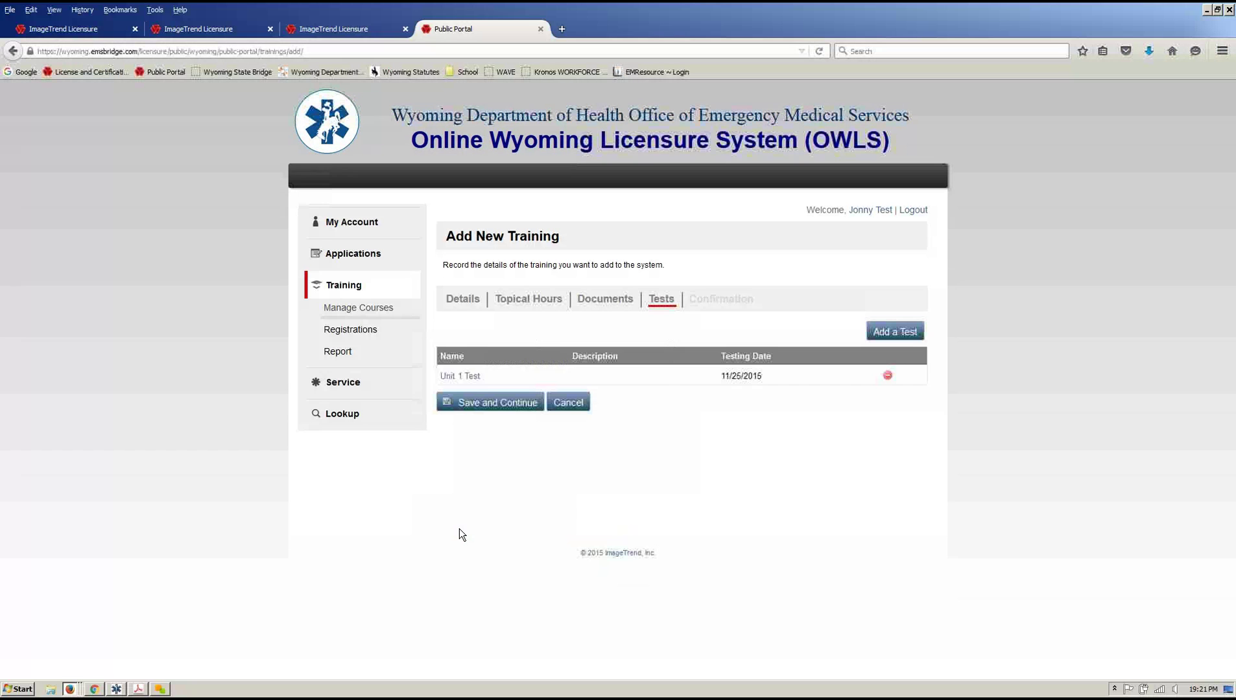
Start another test named Unit 2 Test and enter its date.
click(888, 331)
click(551, 333)
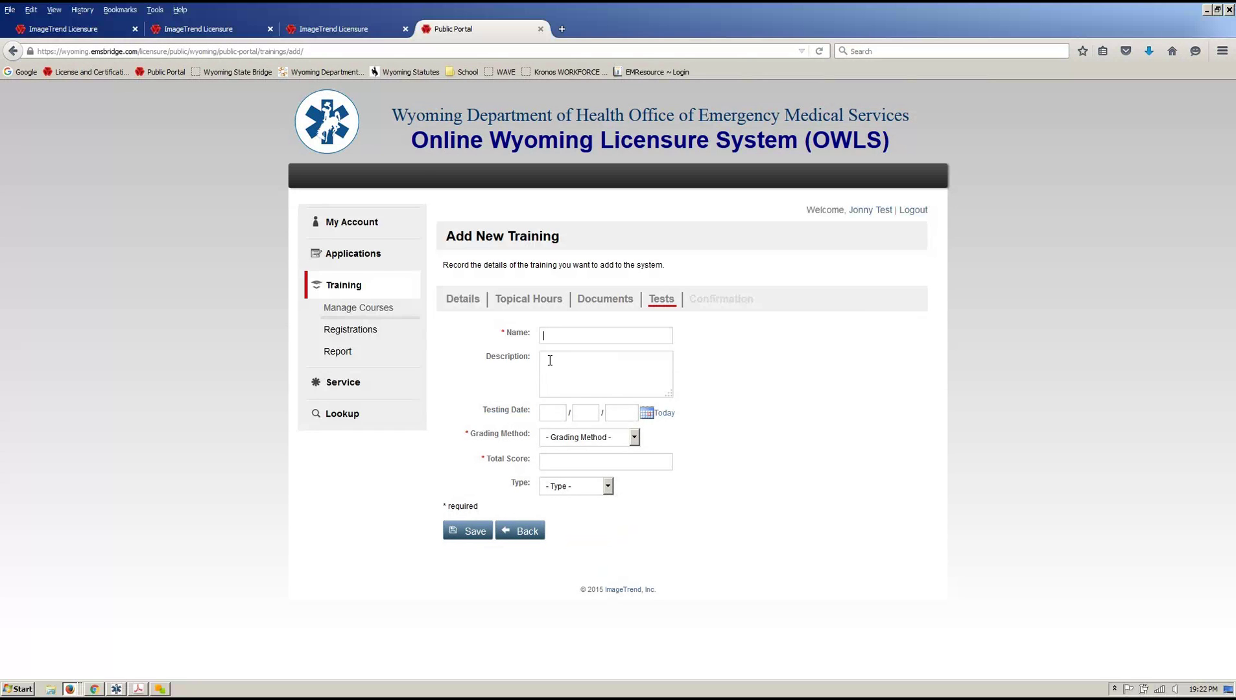
text(UNit 2 Test)
key(ctrl+a)
text(Unit 2 Test)
text(120/23)
text(2)
Give it Simple Direct Grading, total score 100 and type Unit, save, and continue to Confirmation.
key(Tab)
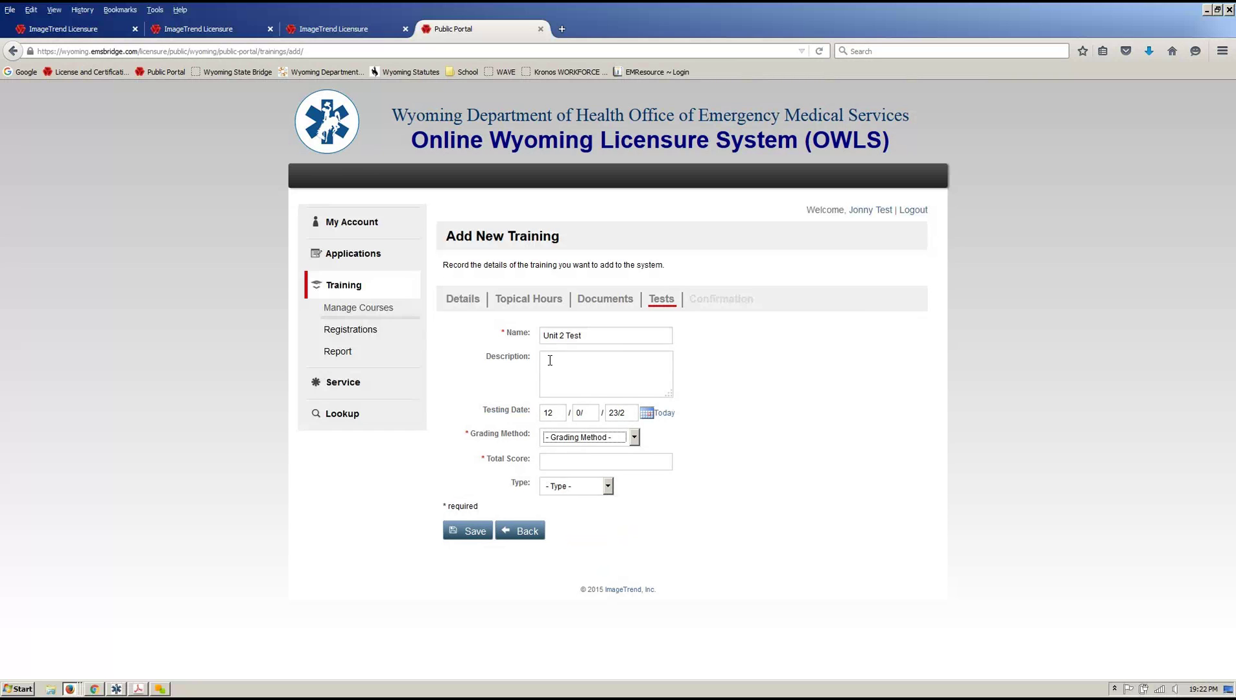
key(Down)
key(Tab)
text(100)
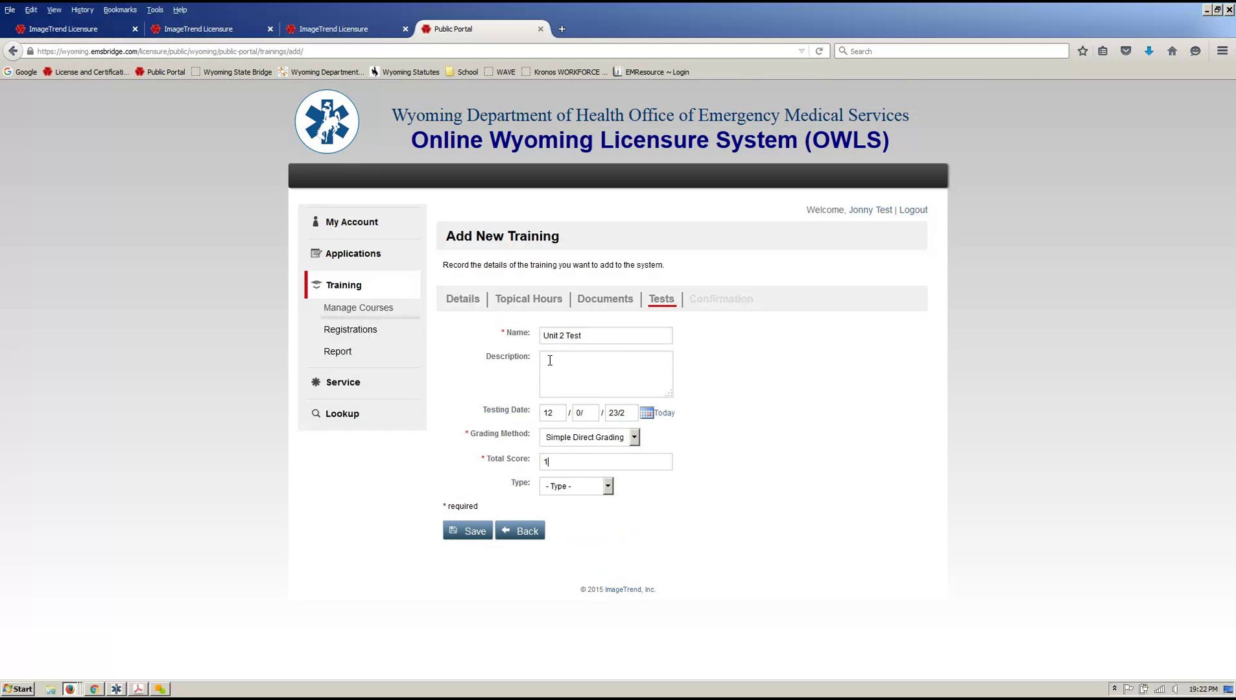
key(Tab)
key(Down)
key(Down)
key(Tab)
click(474, 533)
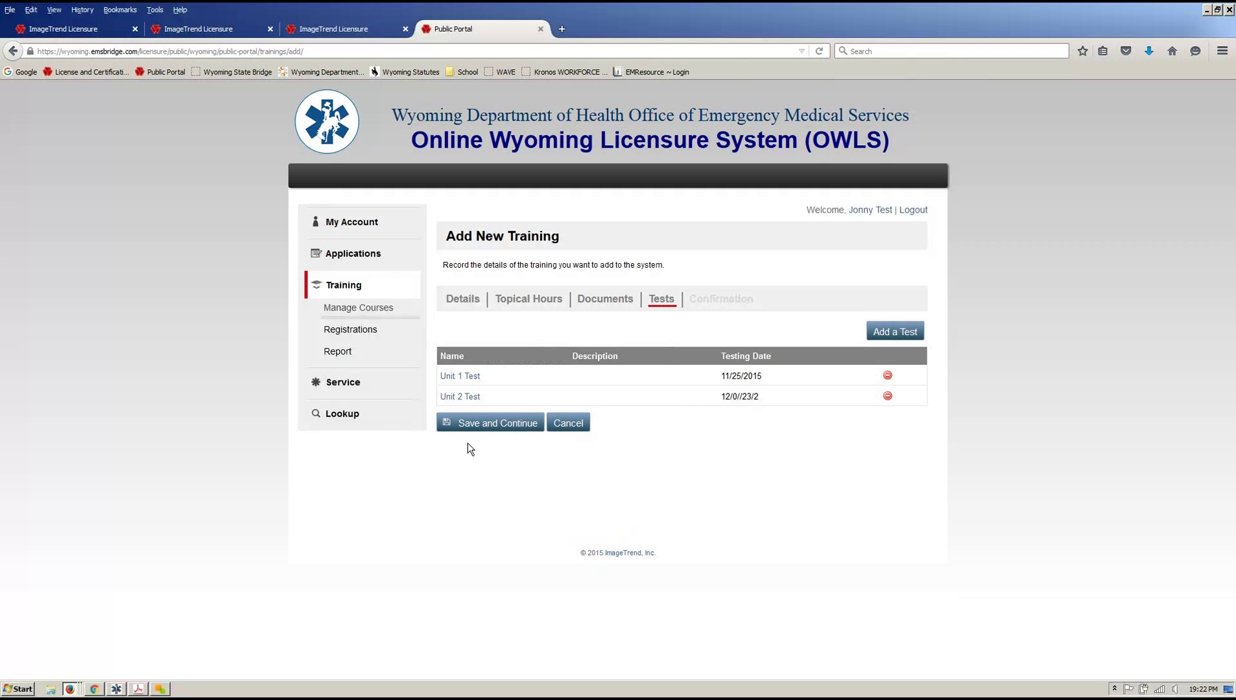
click(516, 430)
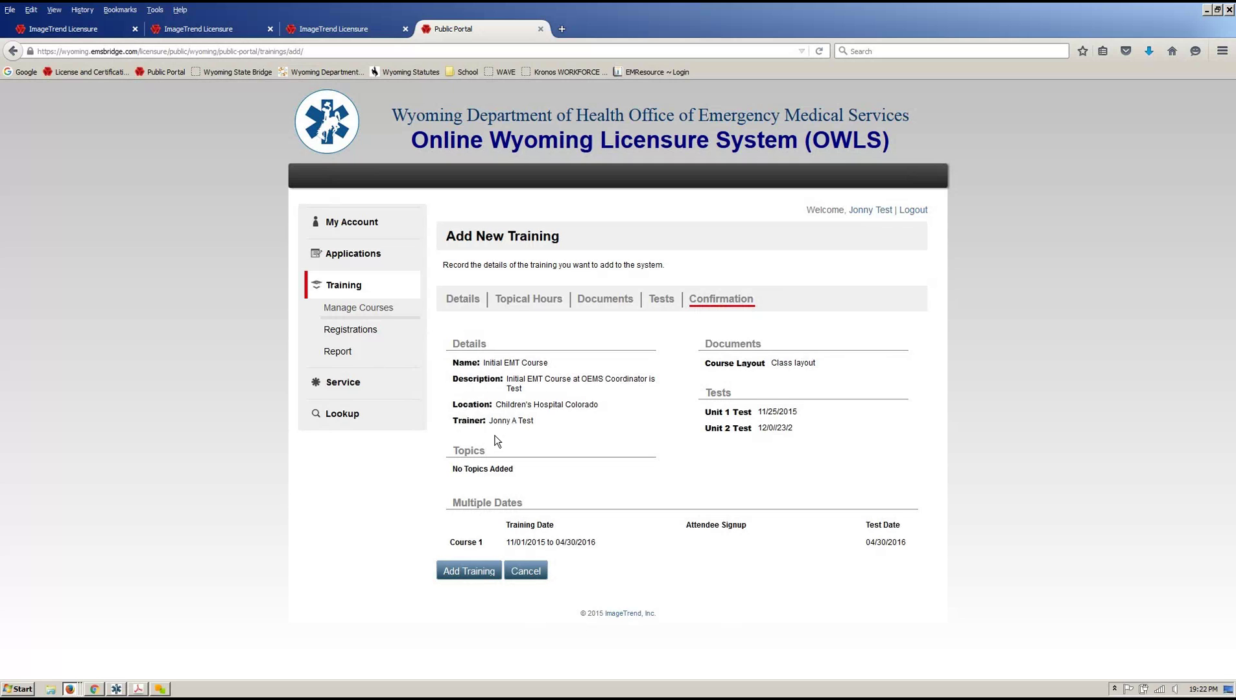
Submit the Initial EMT Course request from the Confirmation page.
click(474, 578)
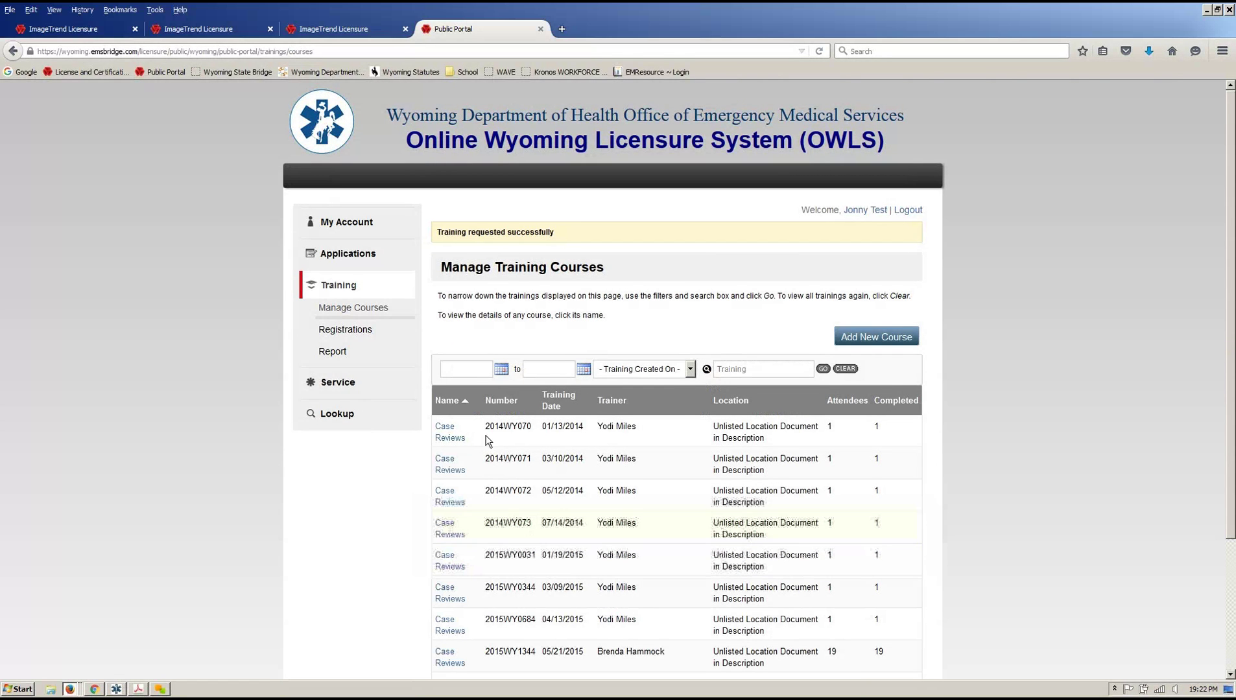
Filter the training courses list to show only trainings created Today.
click(691, 367)
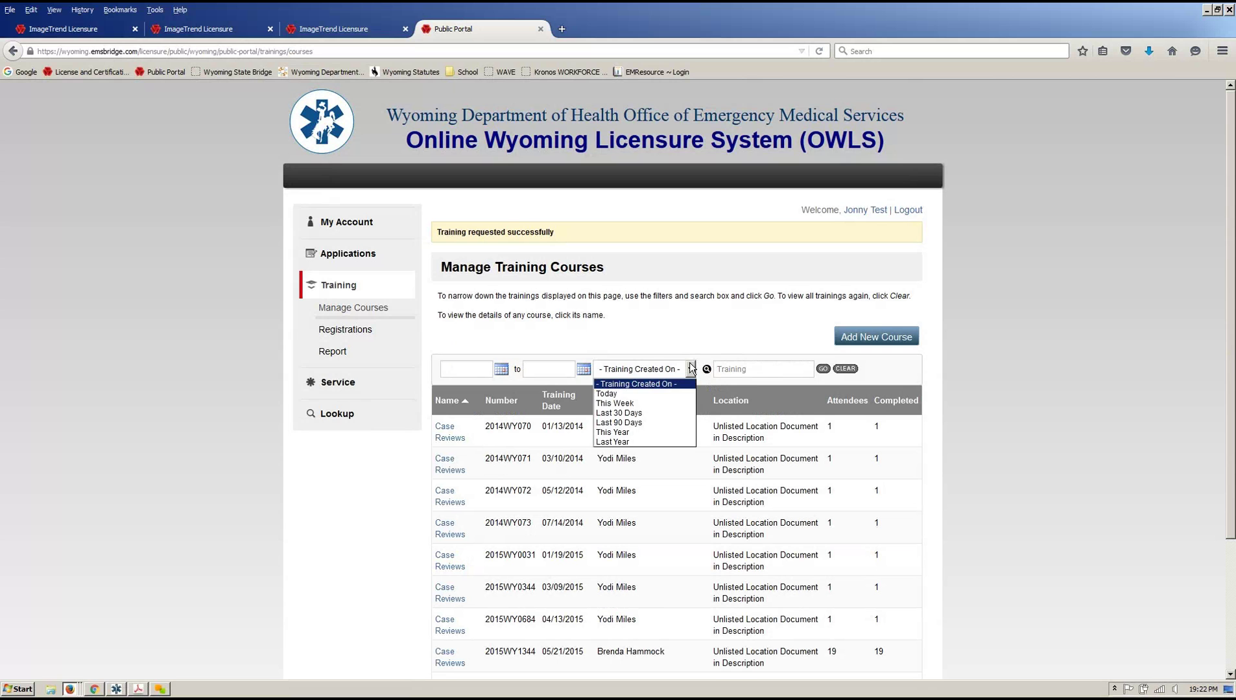
click(656, 393)
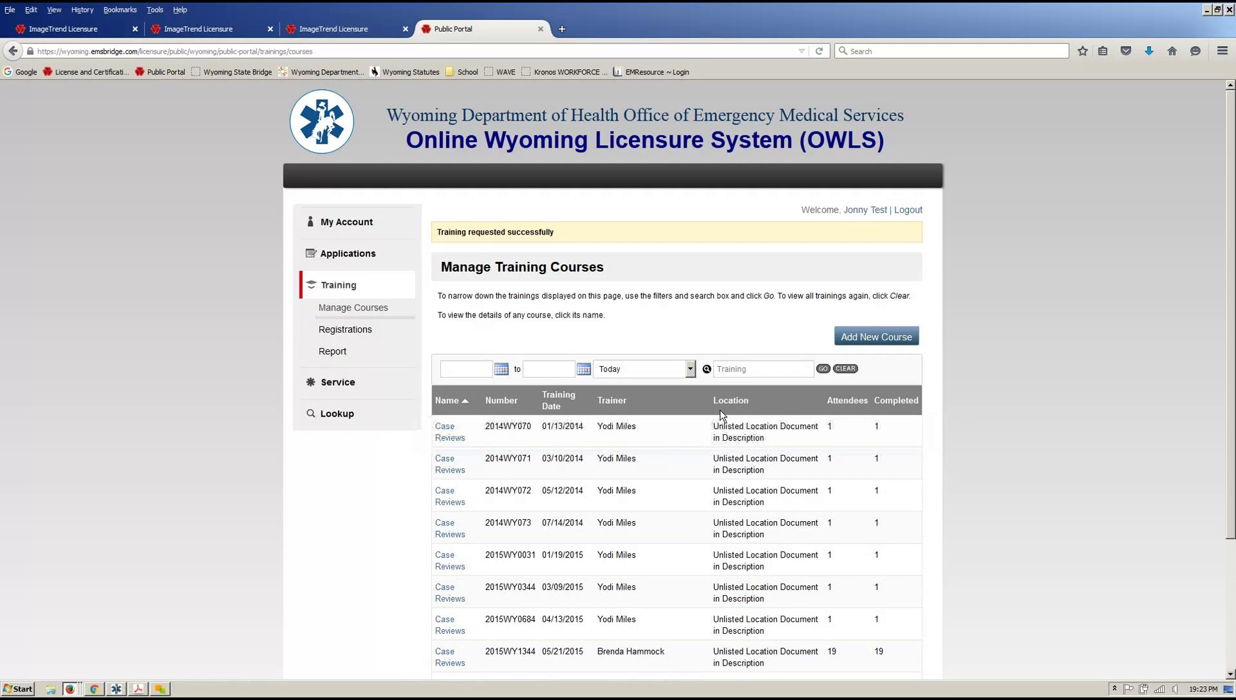
click(823, 370)
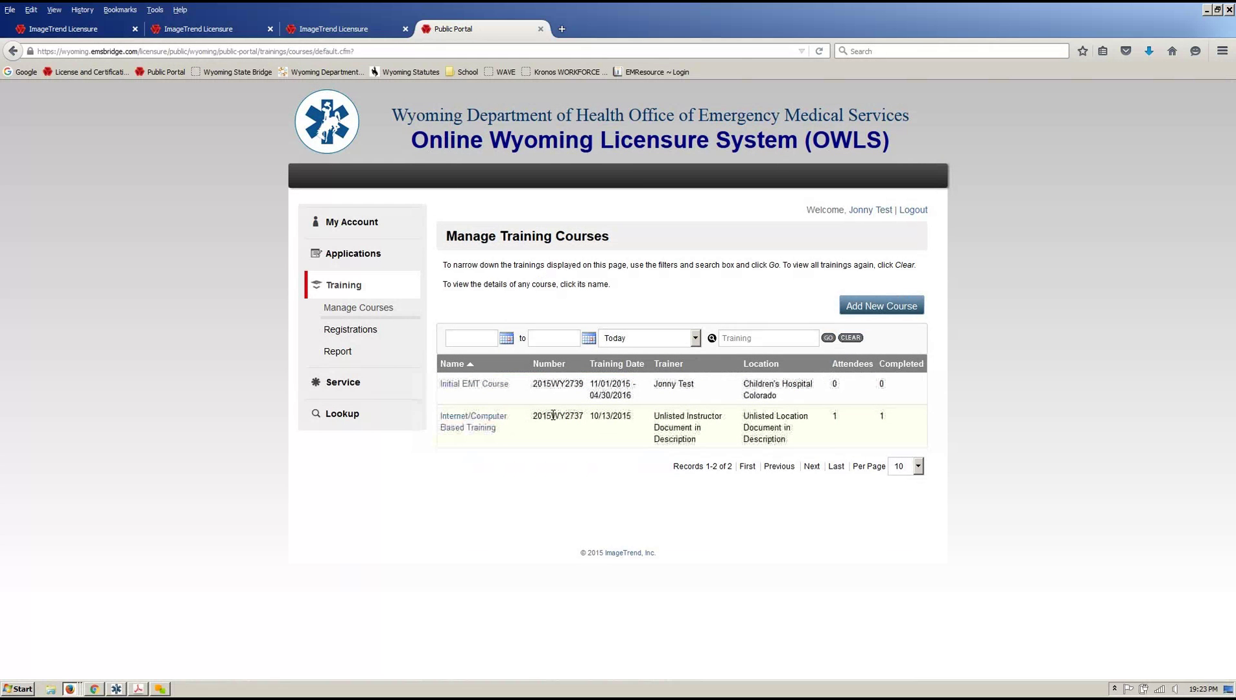
Open the Initial EMT Course's attendees and check two providers found by a name search.
click(468, 385)
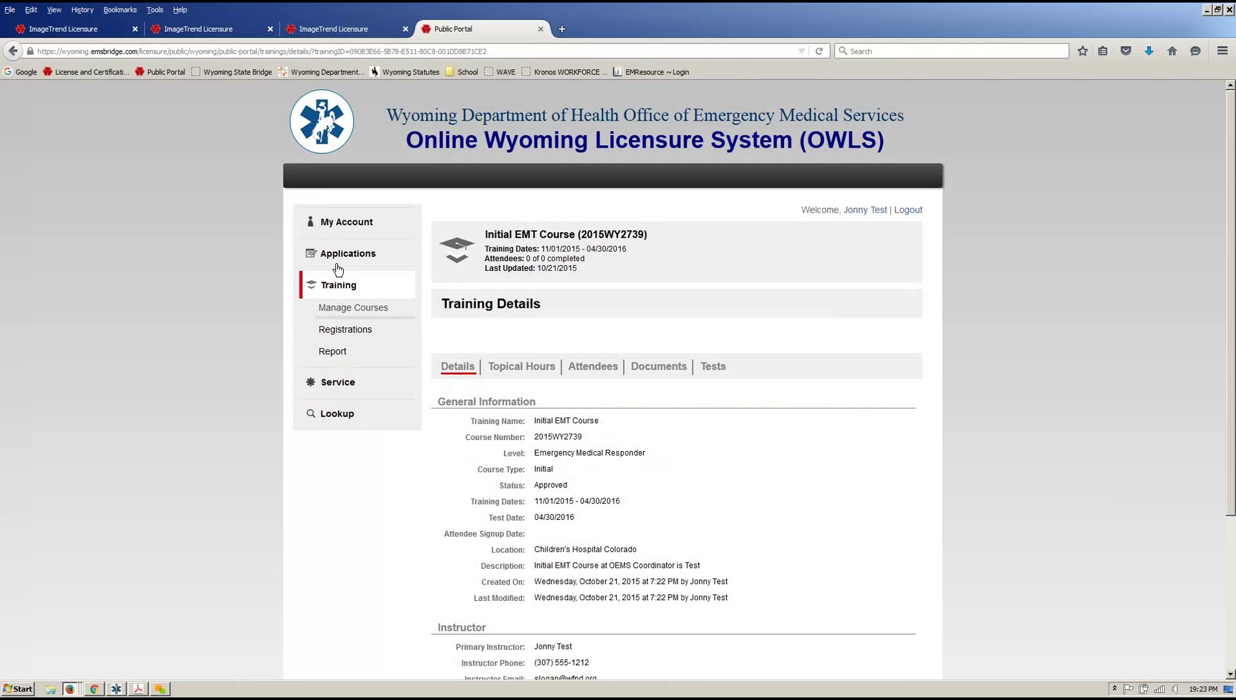
click(592, 368)
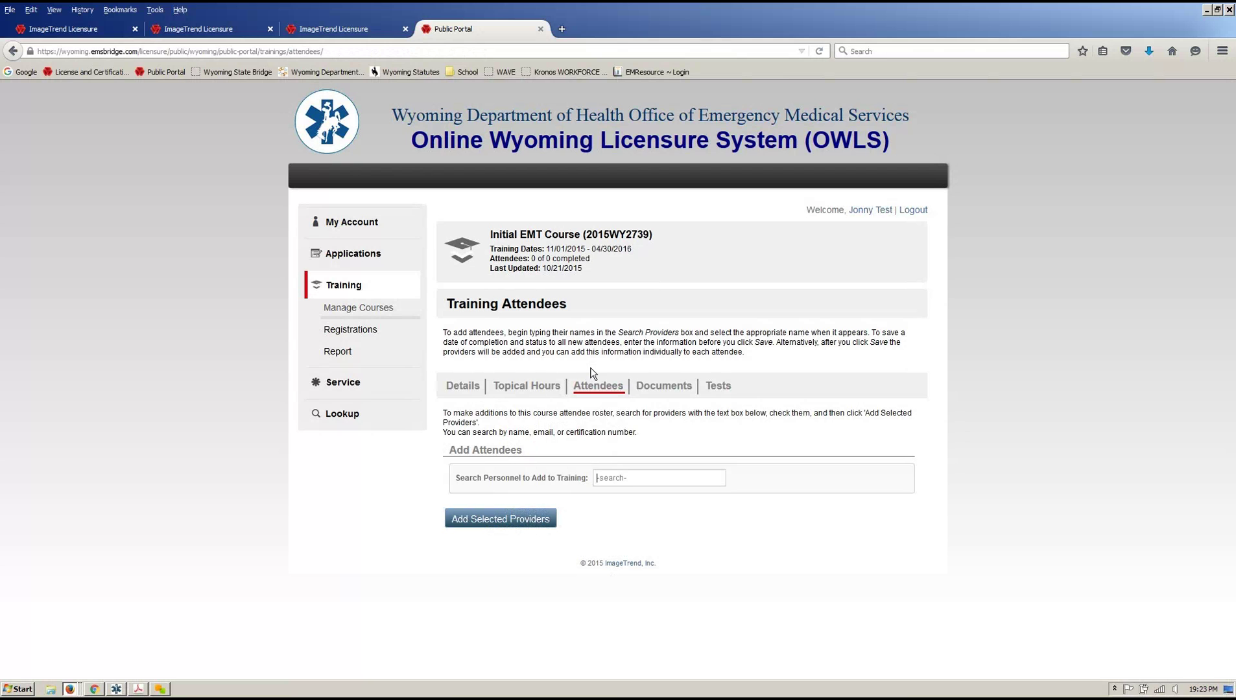
click(614, 478)
text(logs)
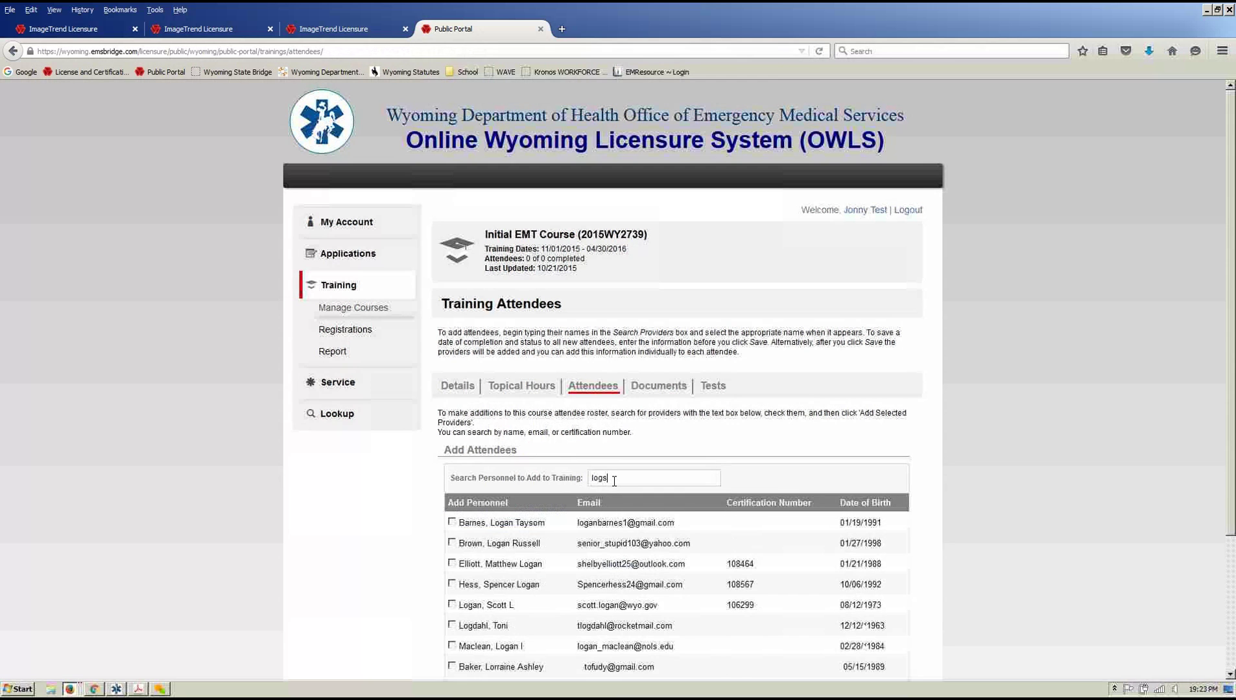
key(BackSpace)
text(an)
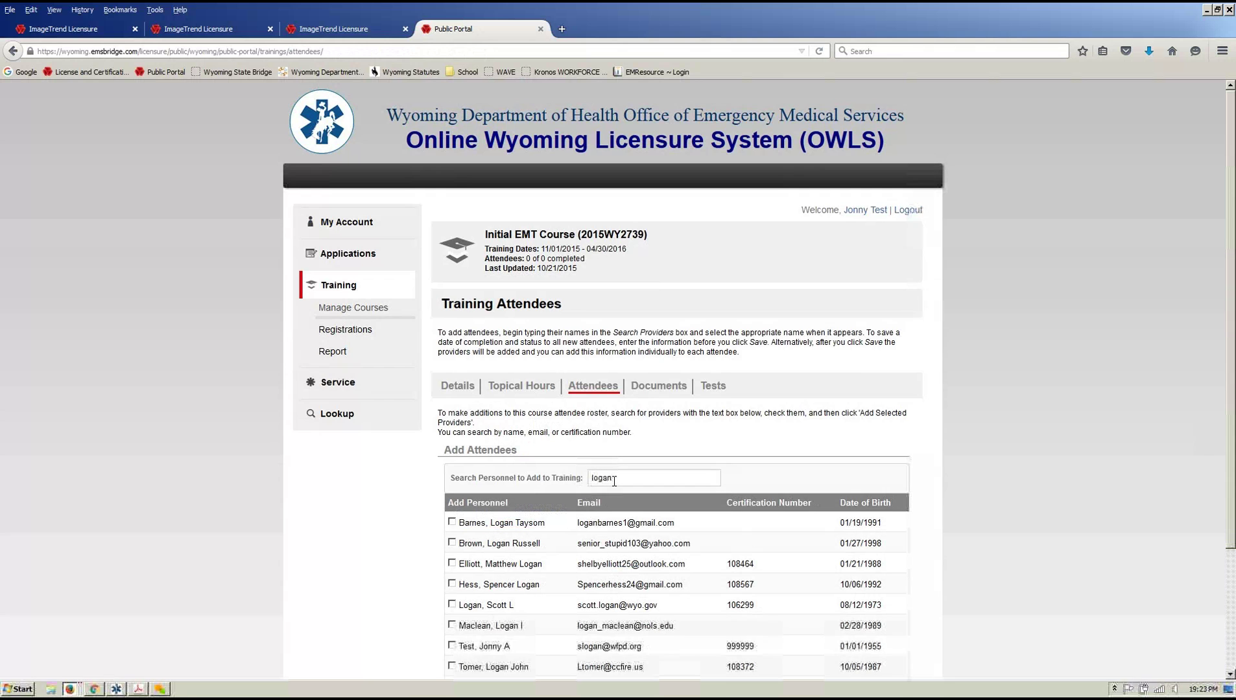
click(452, 646)
click(452, 605)
Search for and check two more providers, then add all four selected providers.
double_click(618, 480)
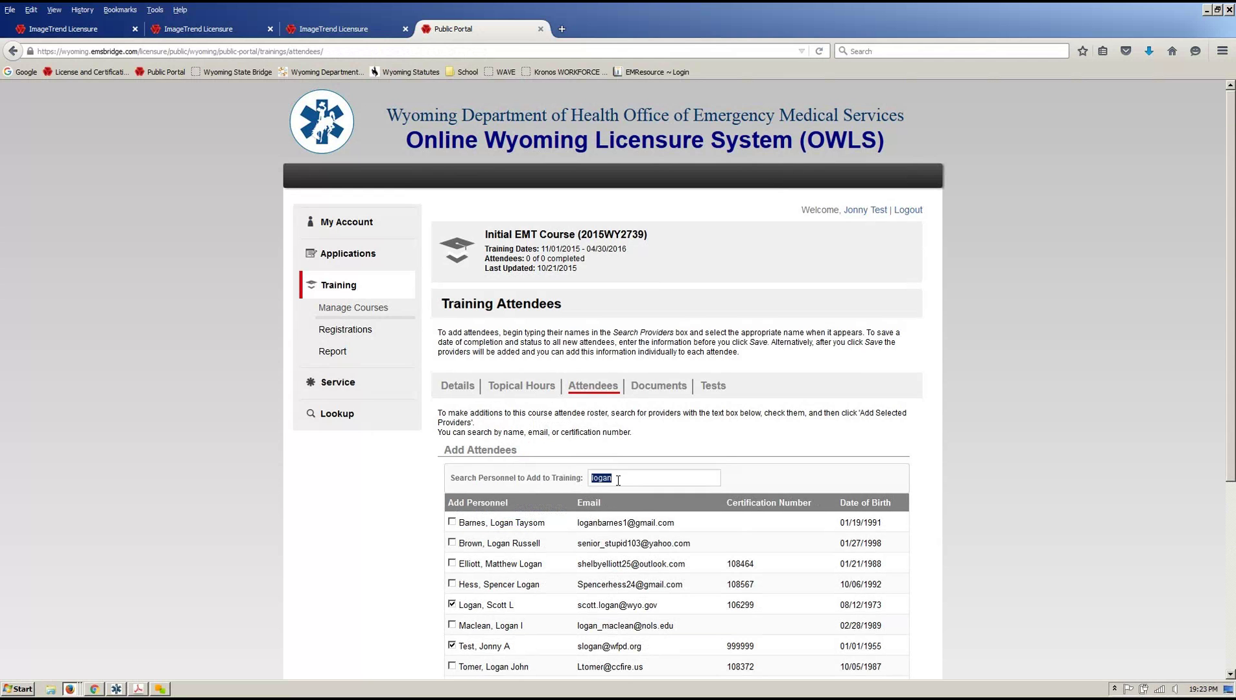
text(king)
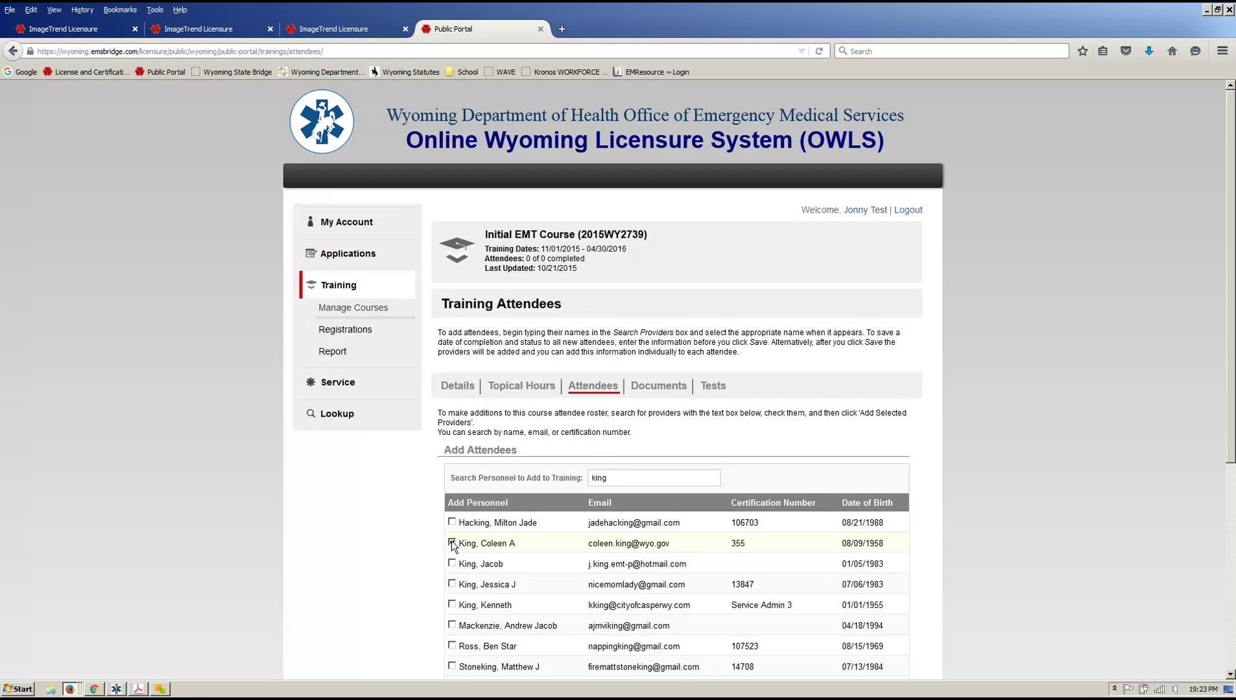
click(452, 542)
scroll(416, 538, down, 5)
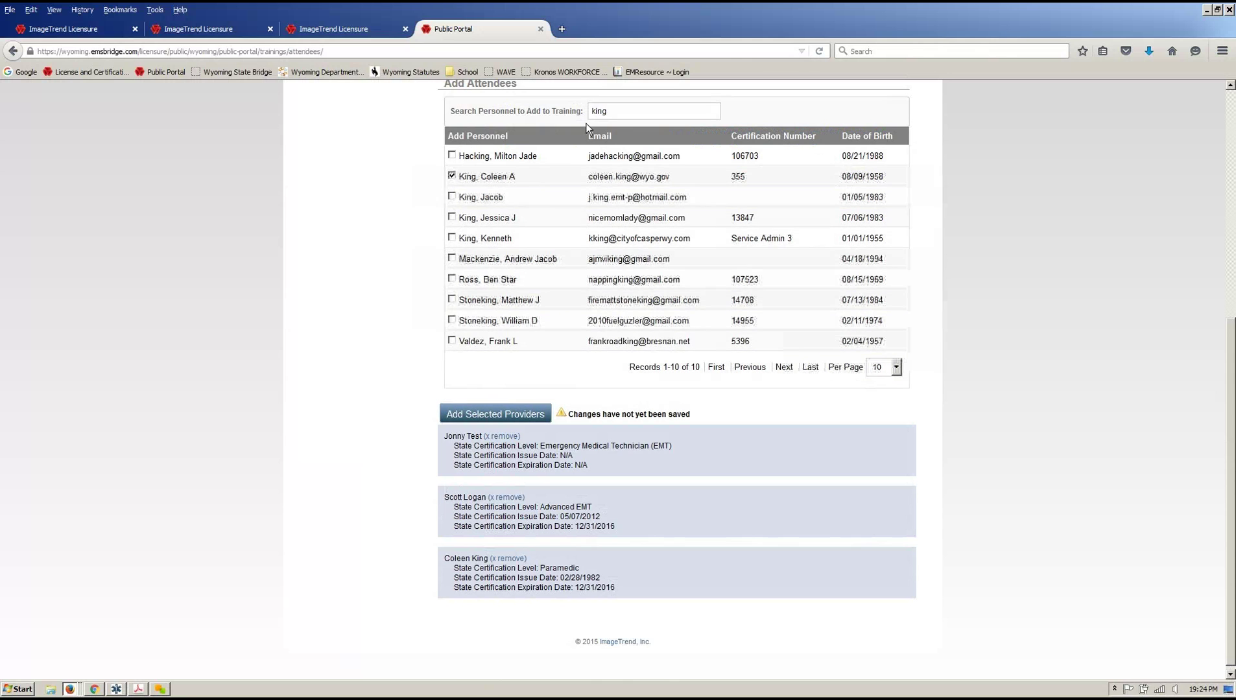
double_click(618, 110)
text(kelley)
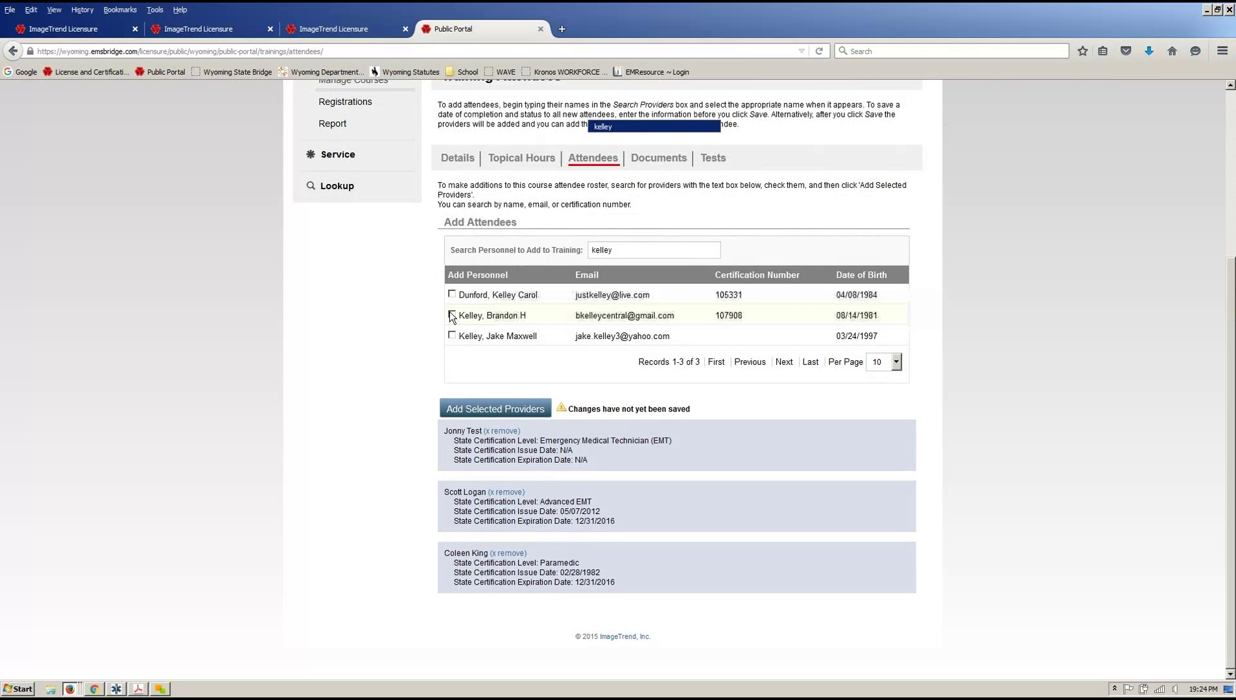
click(452, 315)
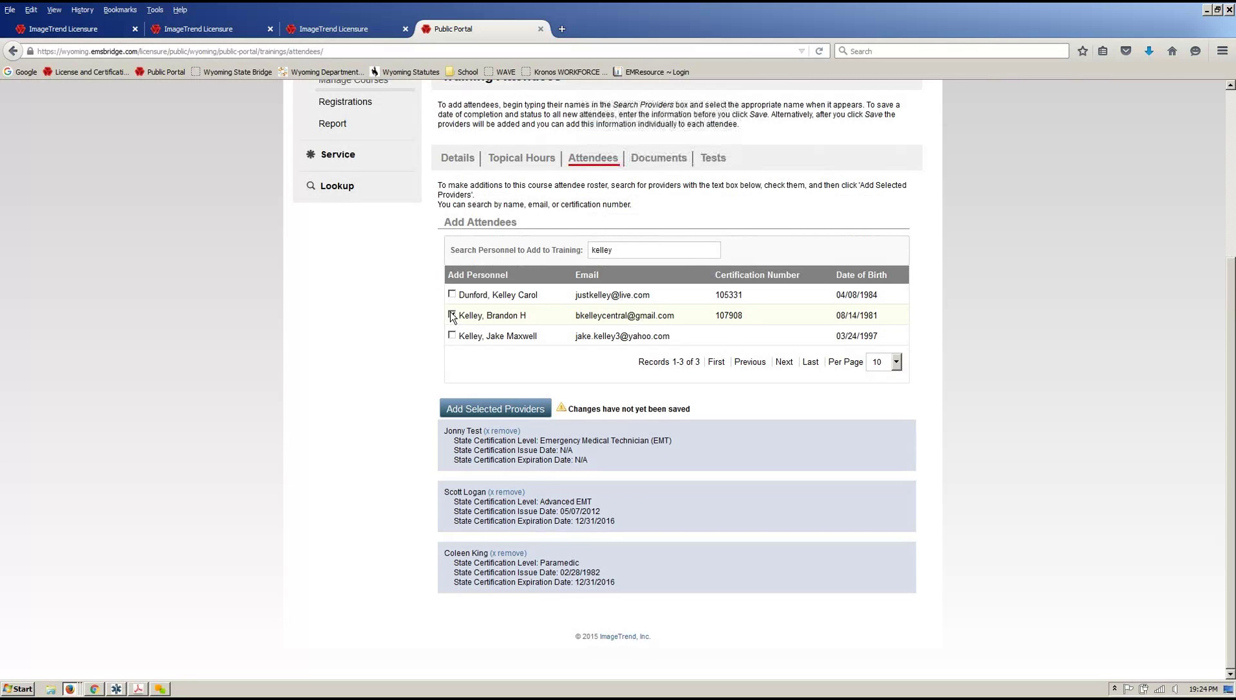
click(461, 410)
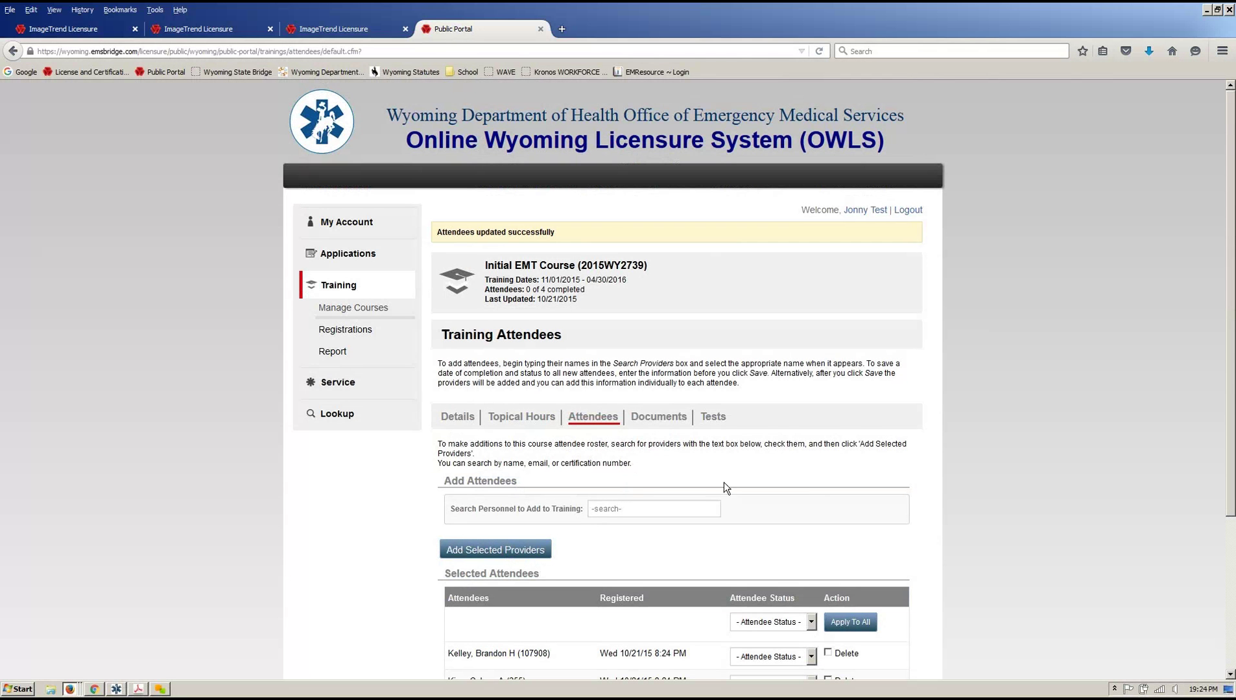
Set the first two attendees' statuses to Pass and Fail.
scroll(802, 479, down, 5)
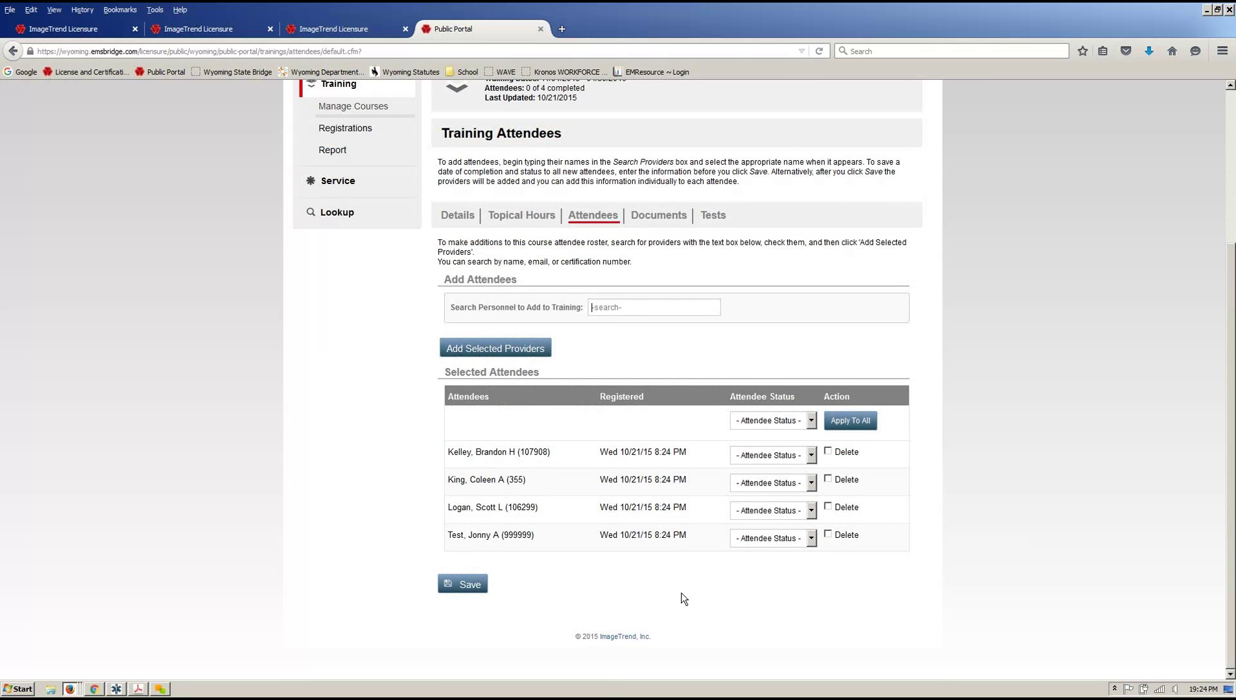
click(777, 457)
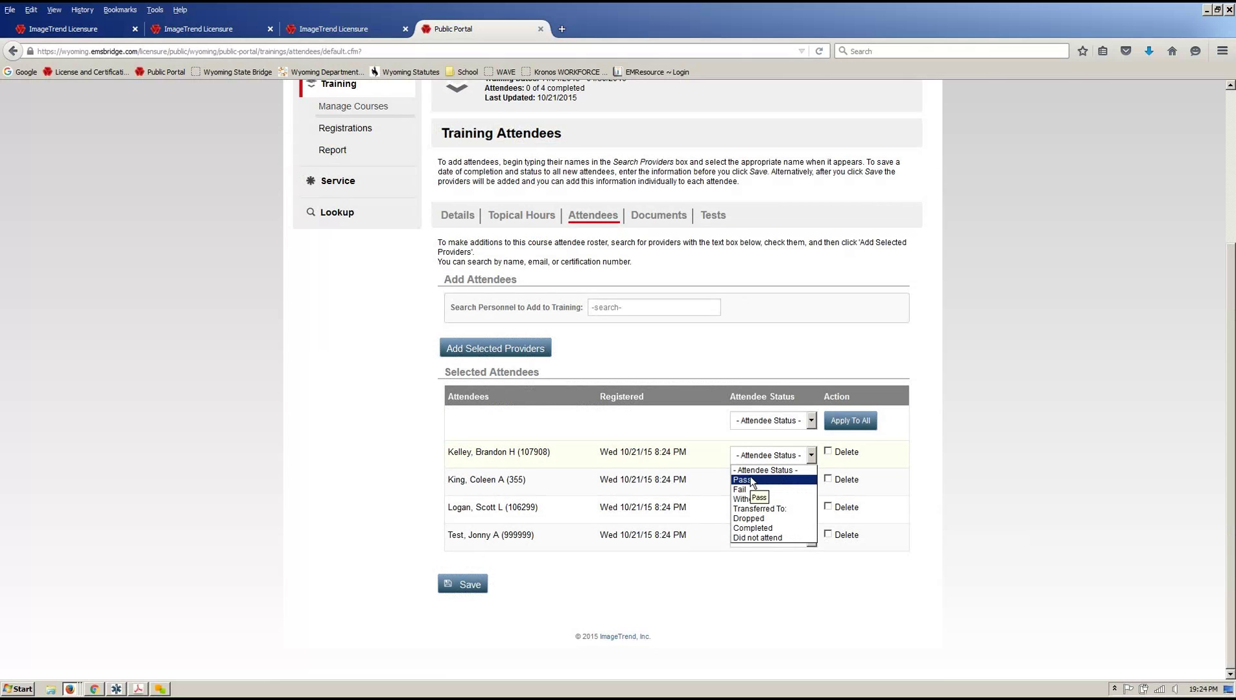
key(Escape)
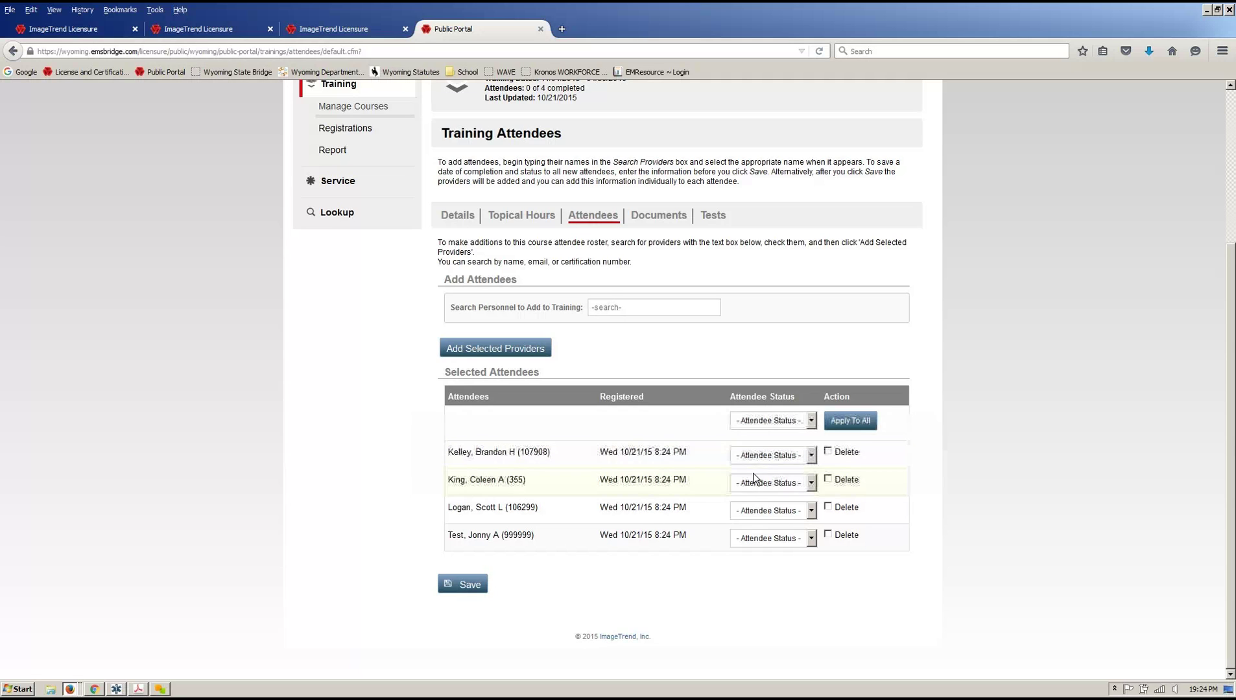
click(805, 455)
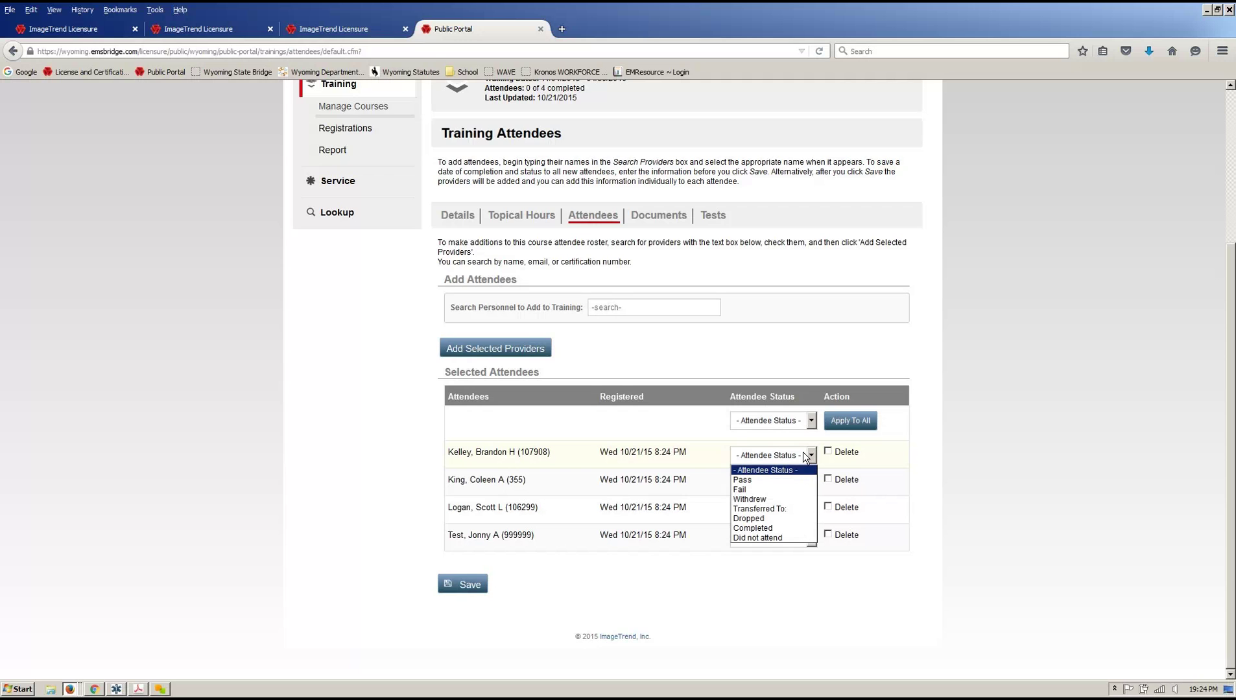
click(762, 480)
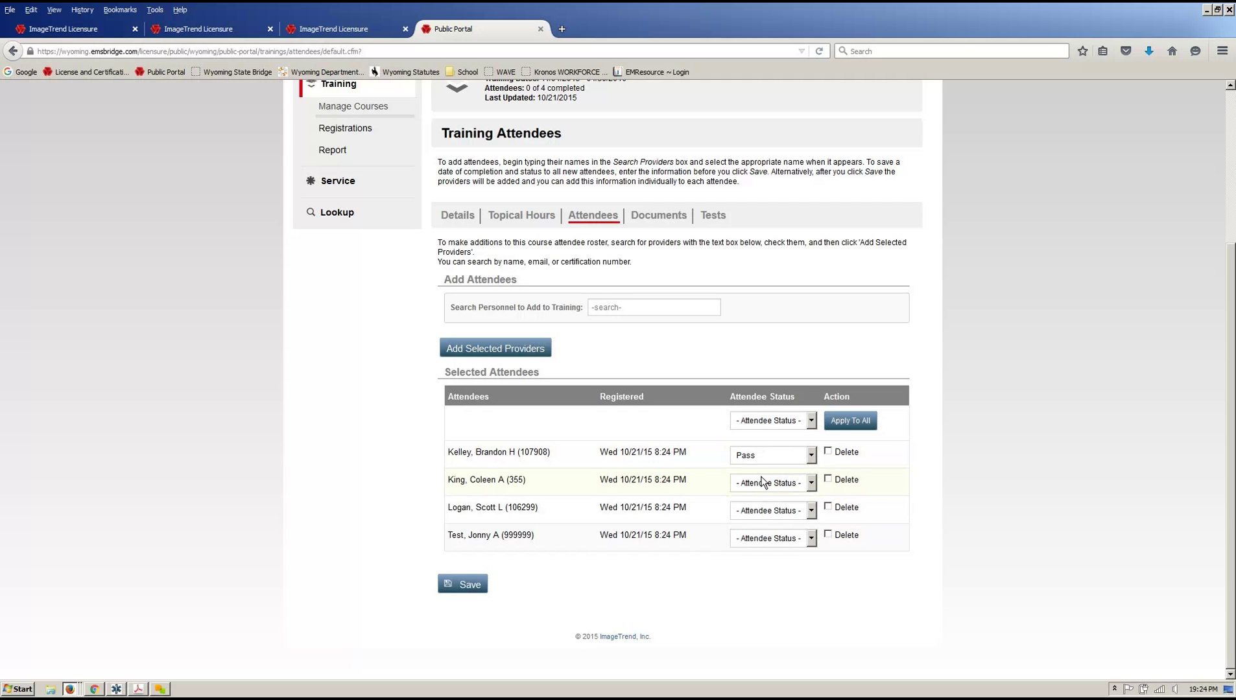
click(764, 483)
click(746, 526)
Set the third and fourth attendees to Withdrew and Dropped, then save the statuses.
click(777, 515)
click(769, 553)
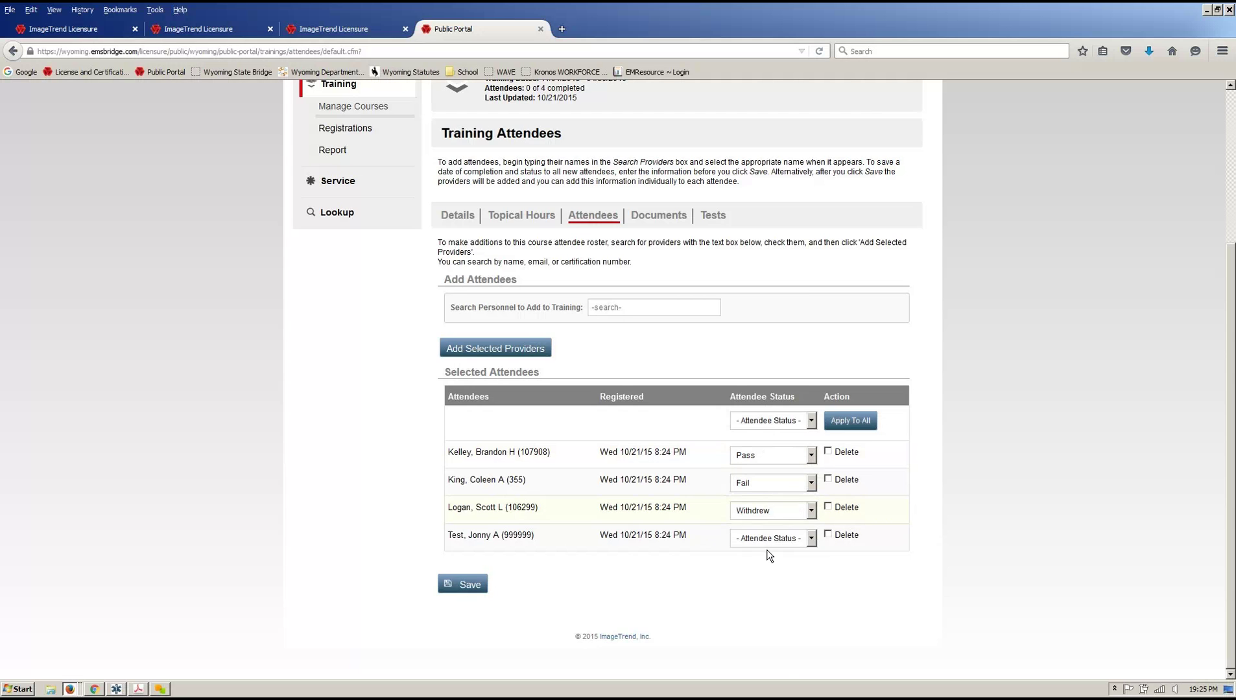
click(768, 541)
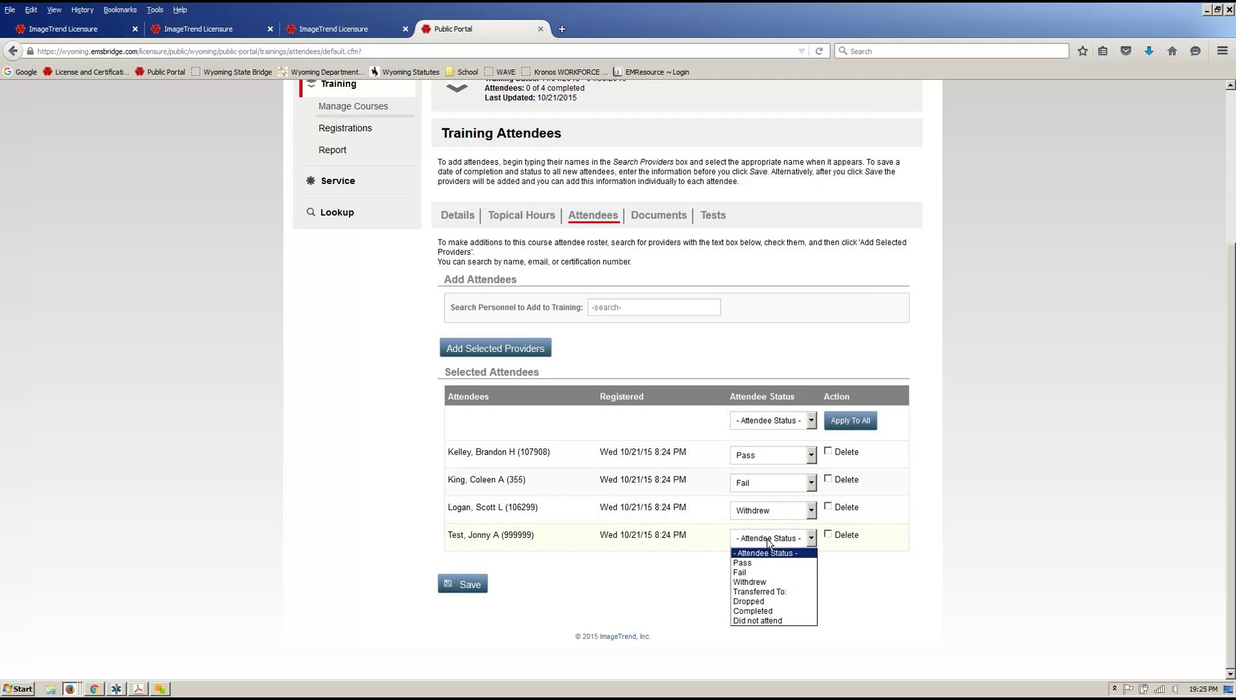
click(749, 602)
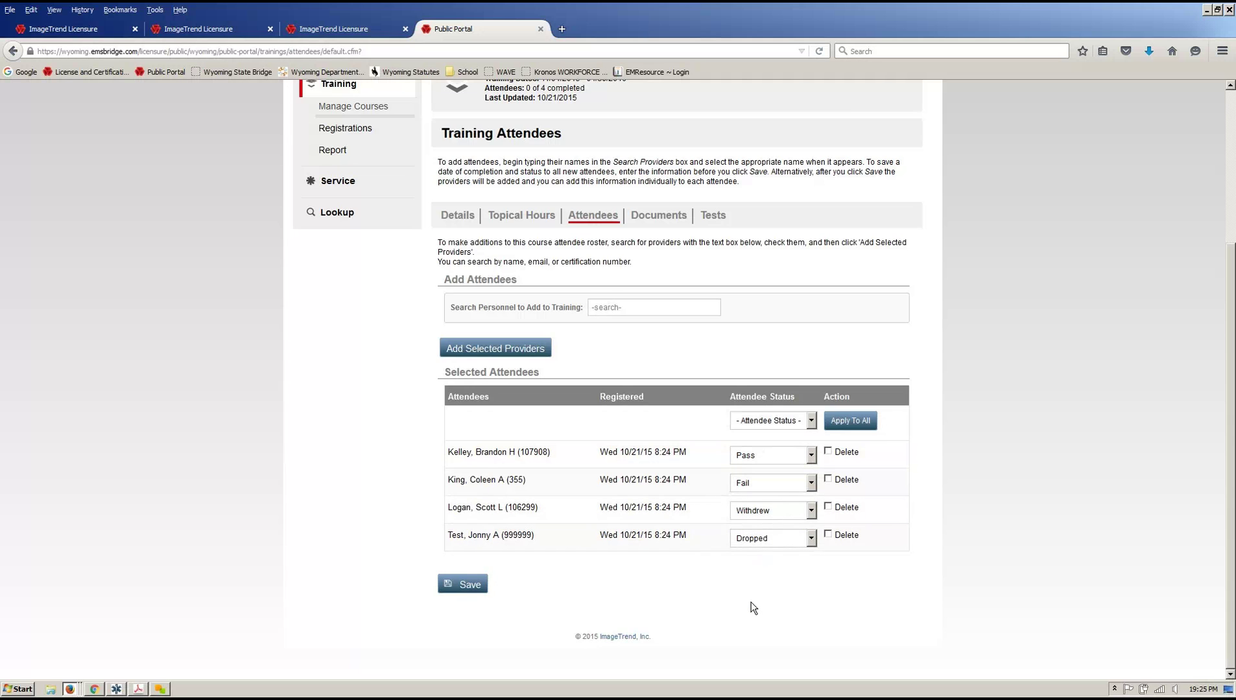
click(811, 538)
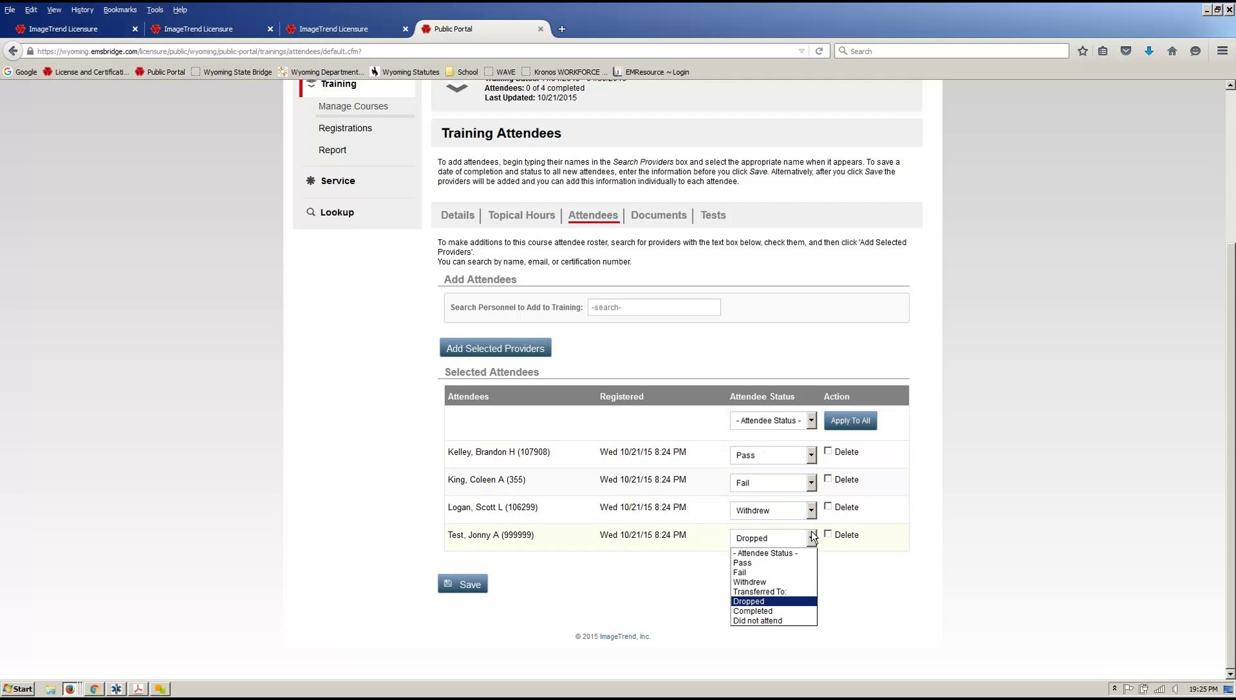
click(623, 583)
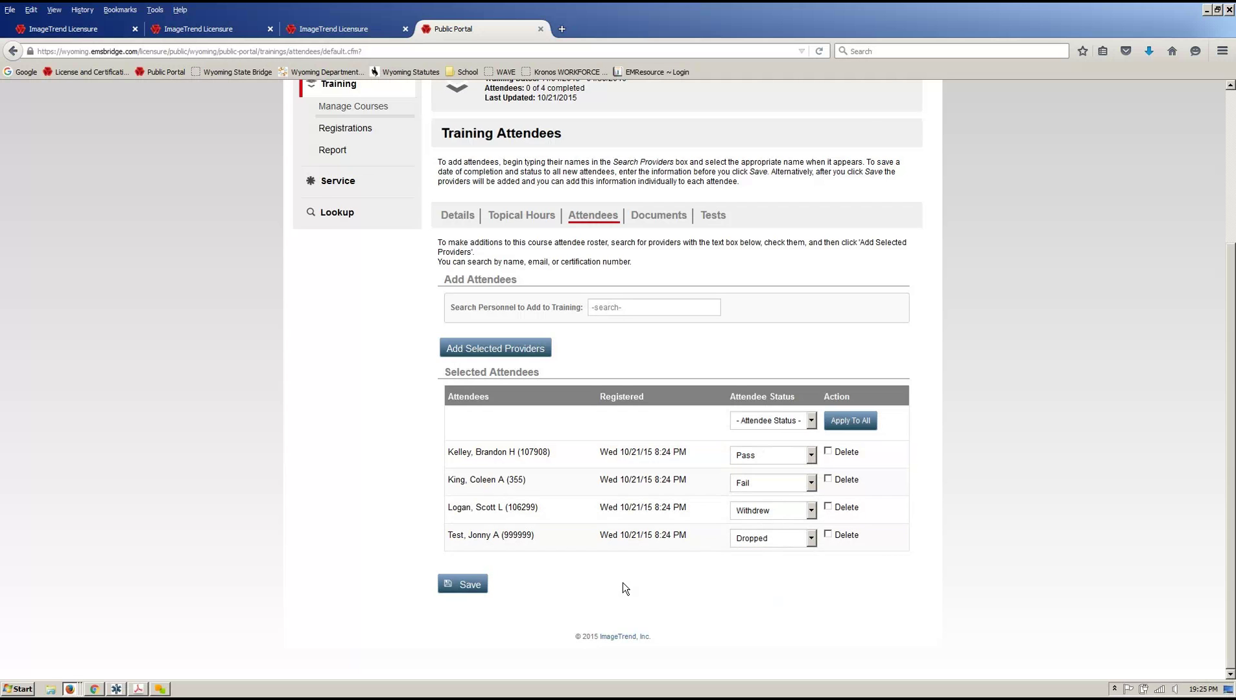
click(480, 586)
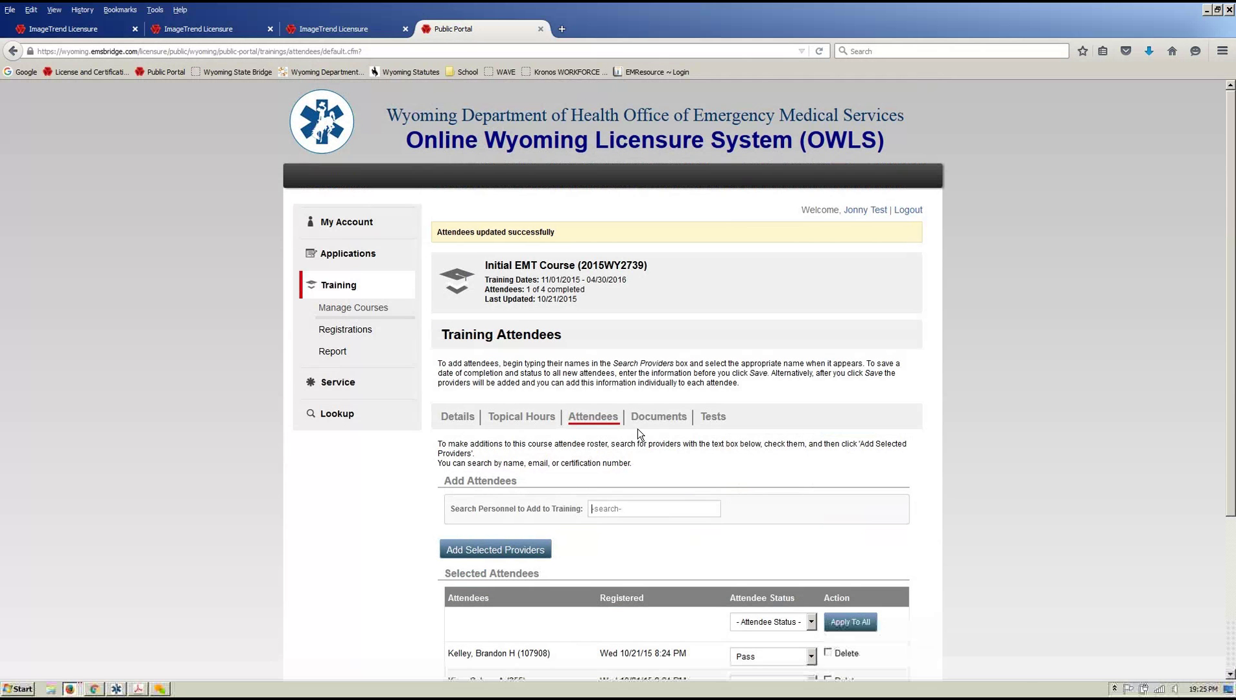
Start a new course document named Course Roster with description Roster.
click(649, 425)
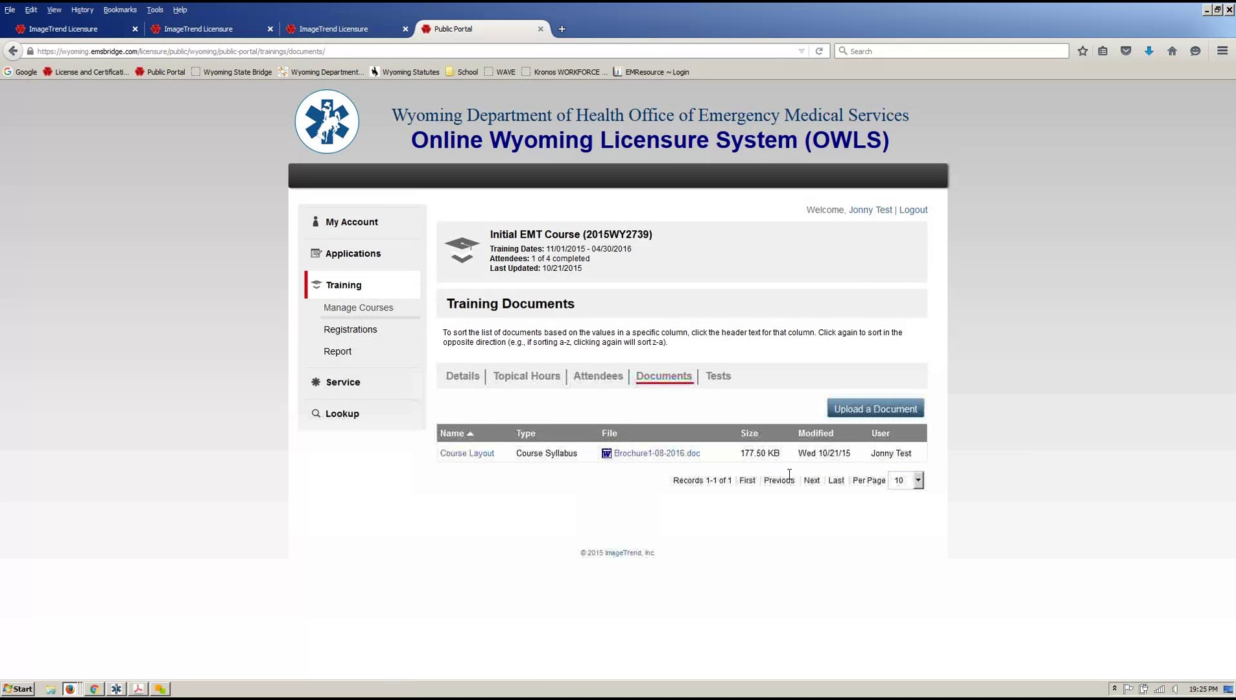
click(847, 411)
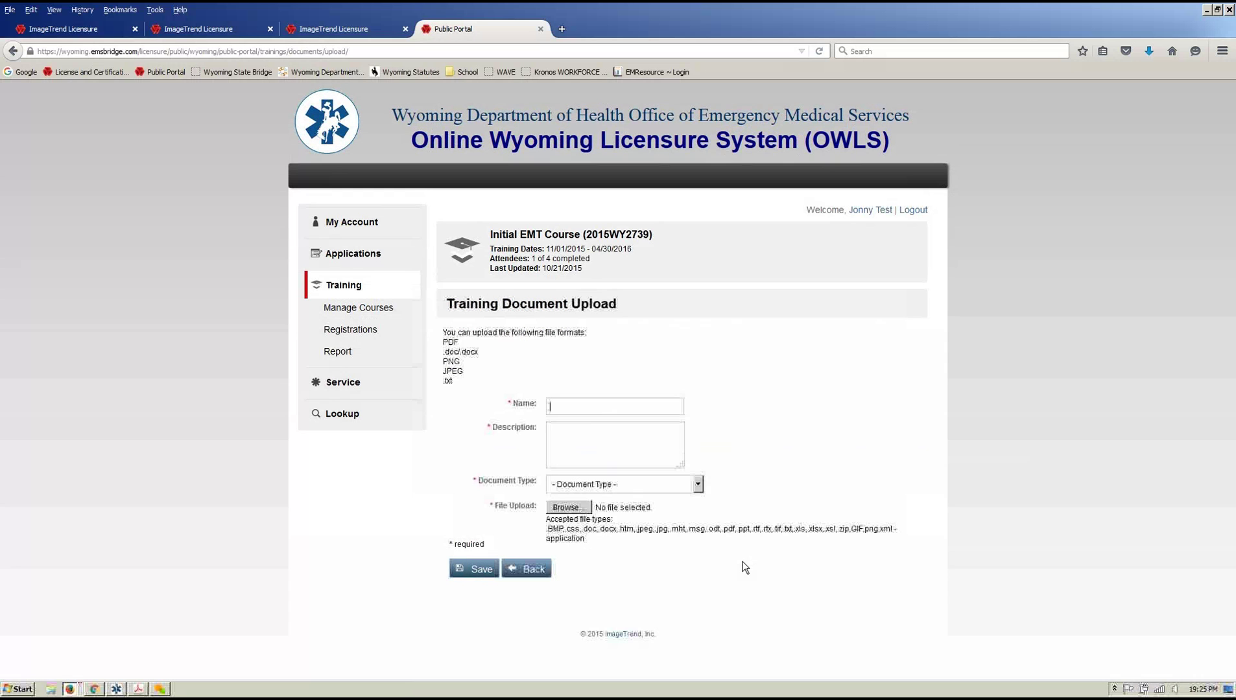
click(600, 410)
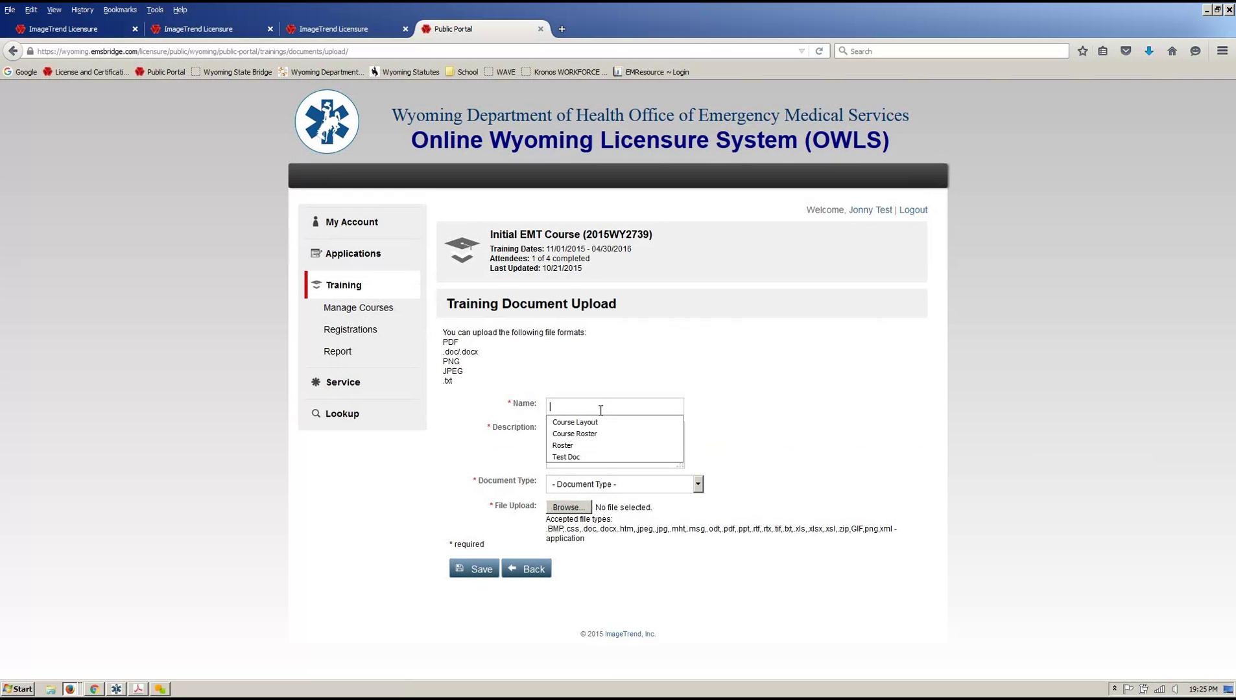
key(Down)
key(Down)
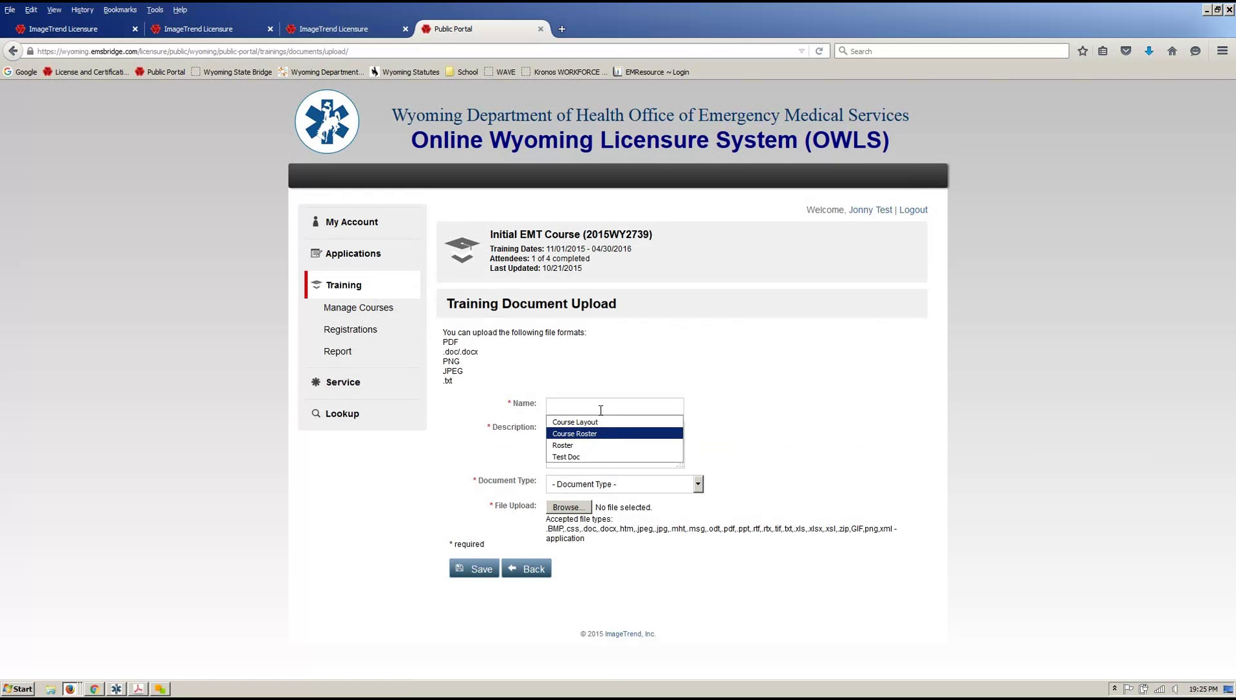
key(Return)
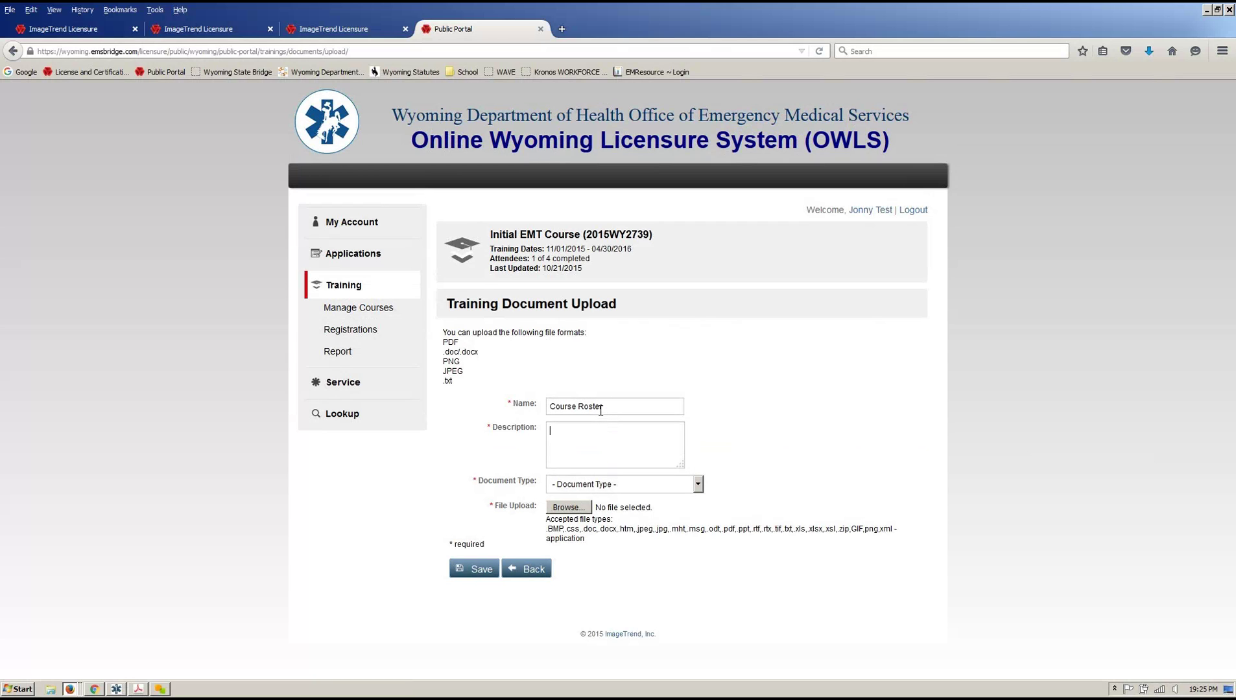
text(Roster)
Set the document type to Course Roster and attach Calendar 2015.xlsx.
key(Tab)
key(Down)
key(Down)
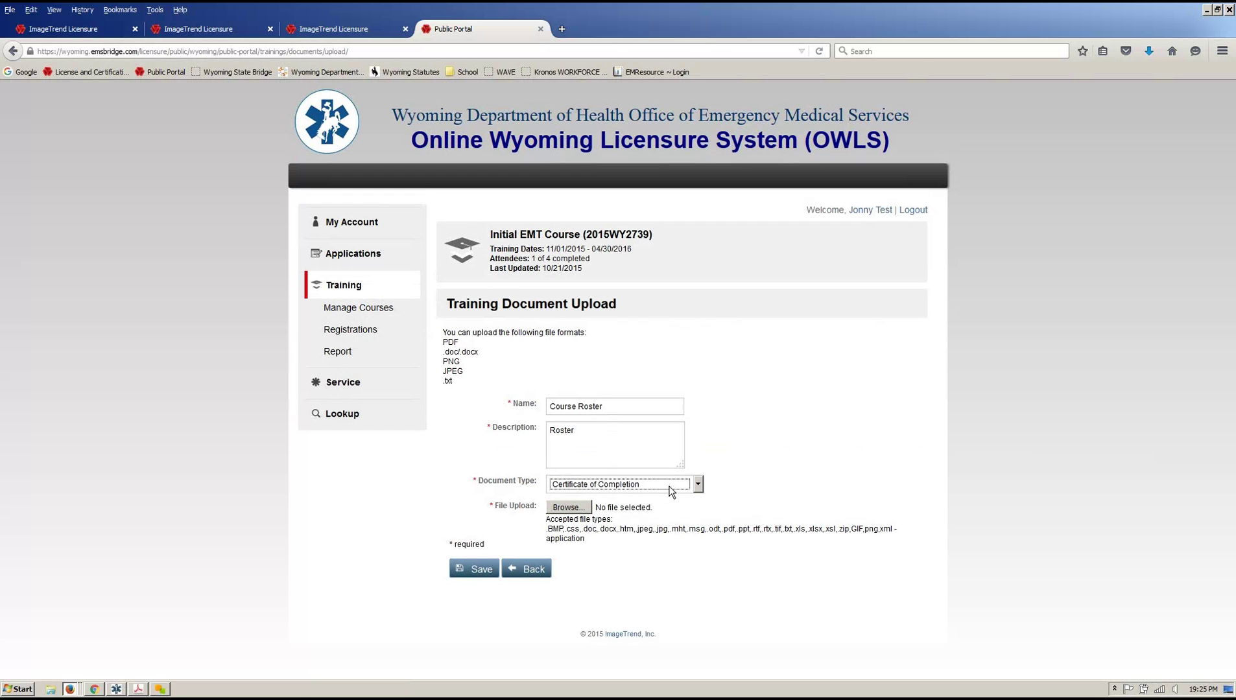
key(Down)
key(Down)
key(Down)
key(Tab)
key(space)
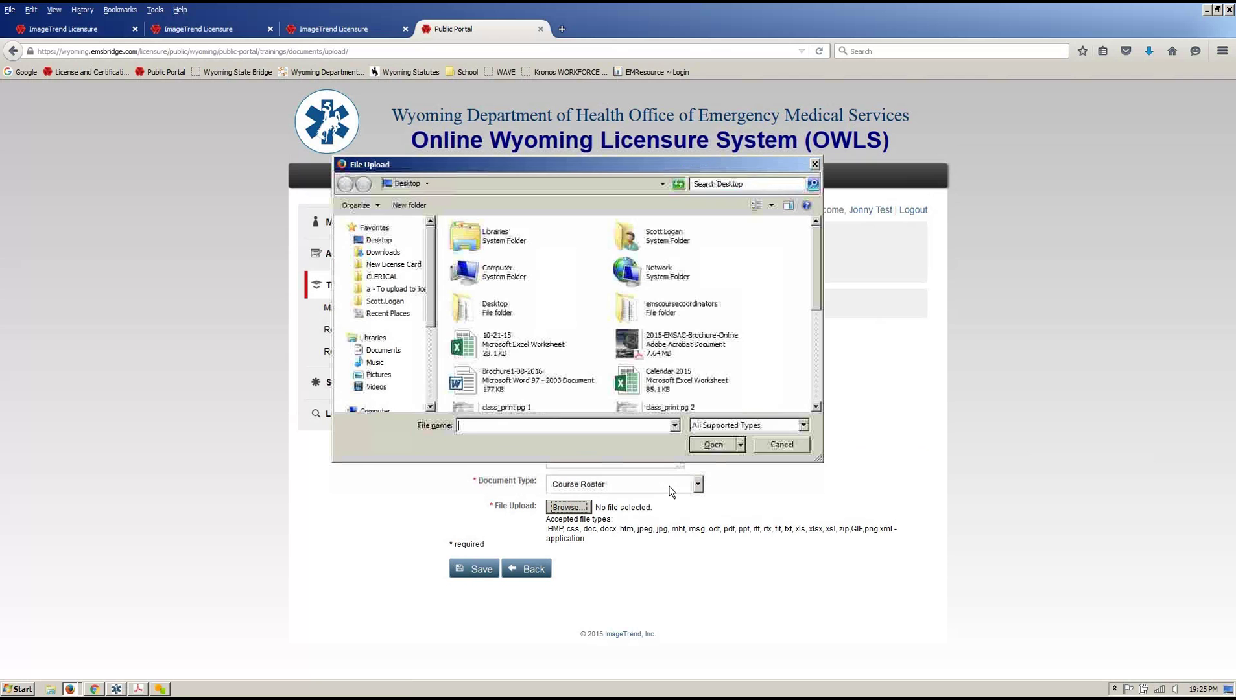
double_click(669, 382)
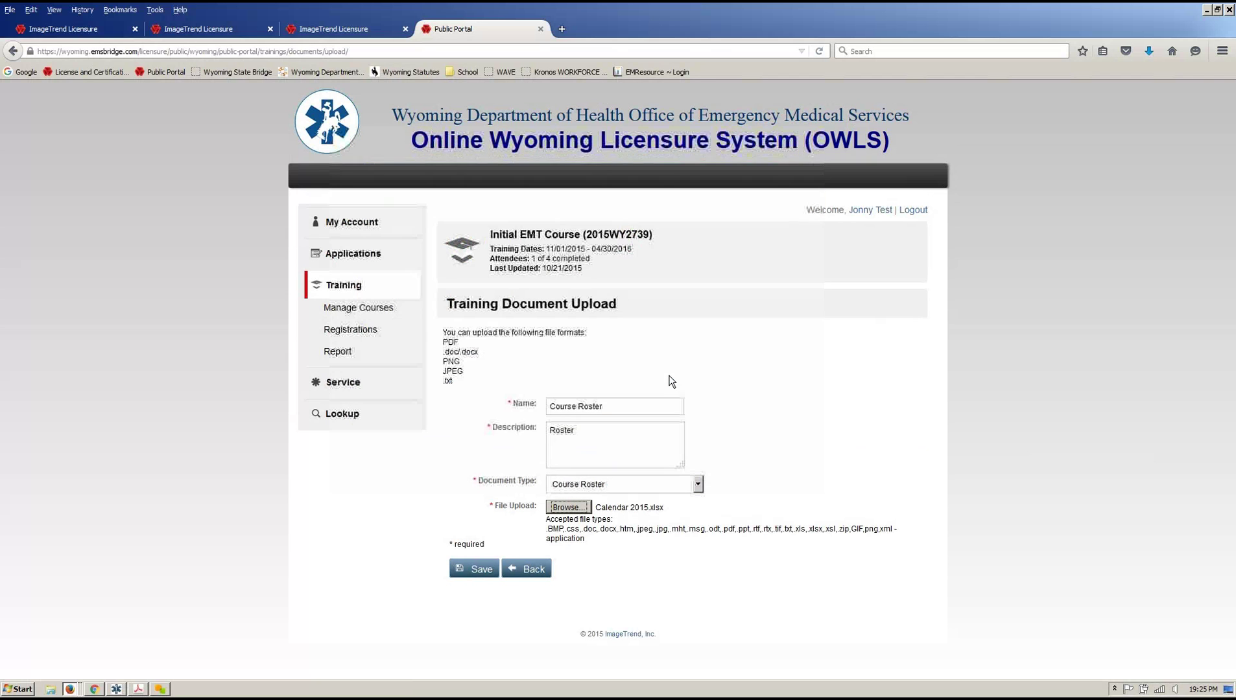
Save the Course Roster document, then view the course's Tests list.
click(471, 567)
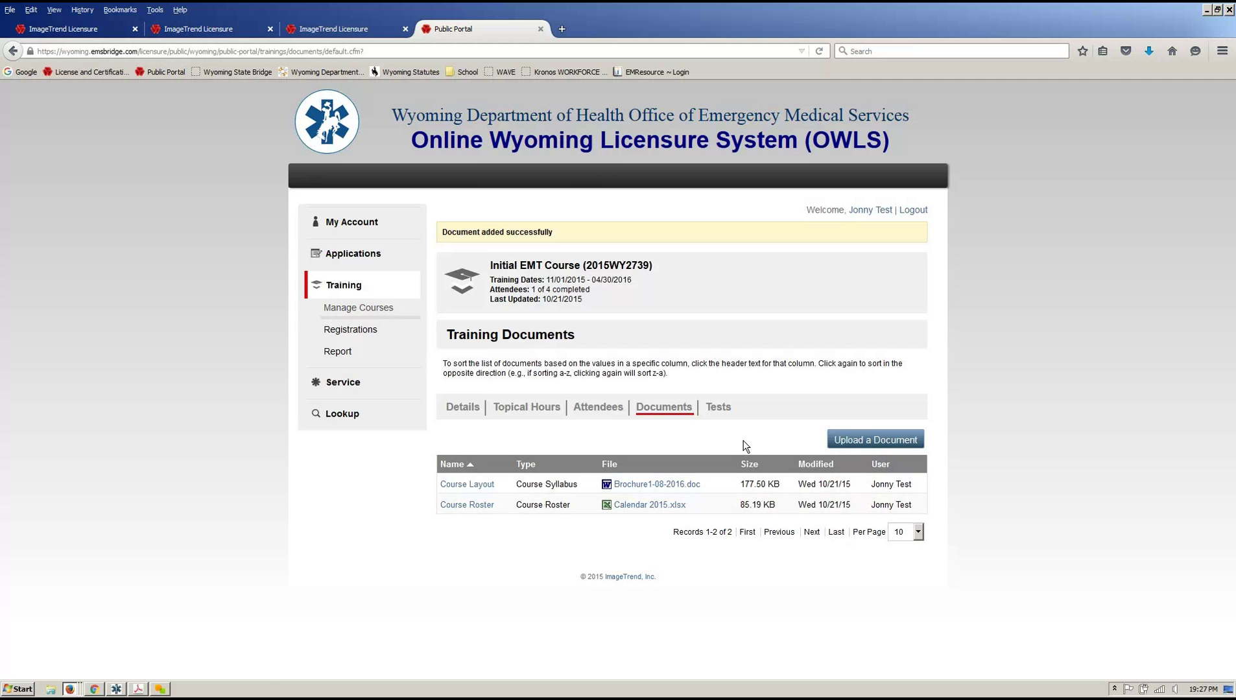
click(725, 413)
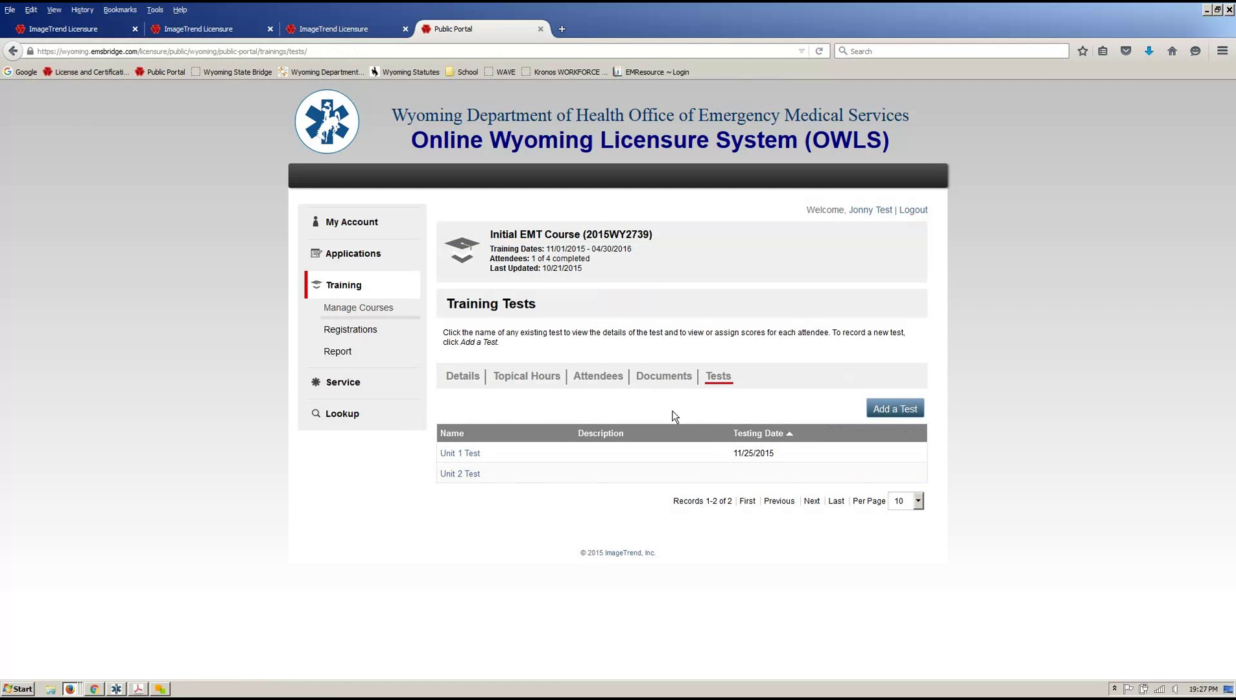
Edit the Initial EMT Course's training details and change Status to Completed.
click(452, 385)
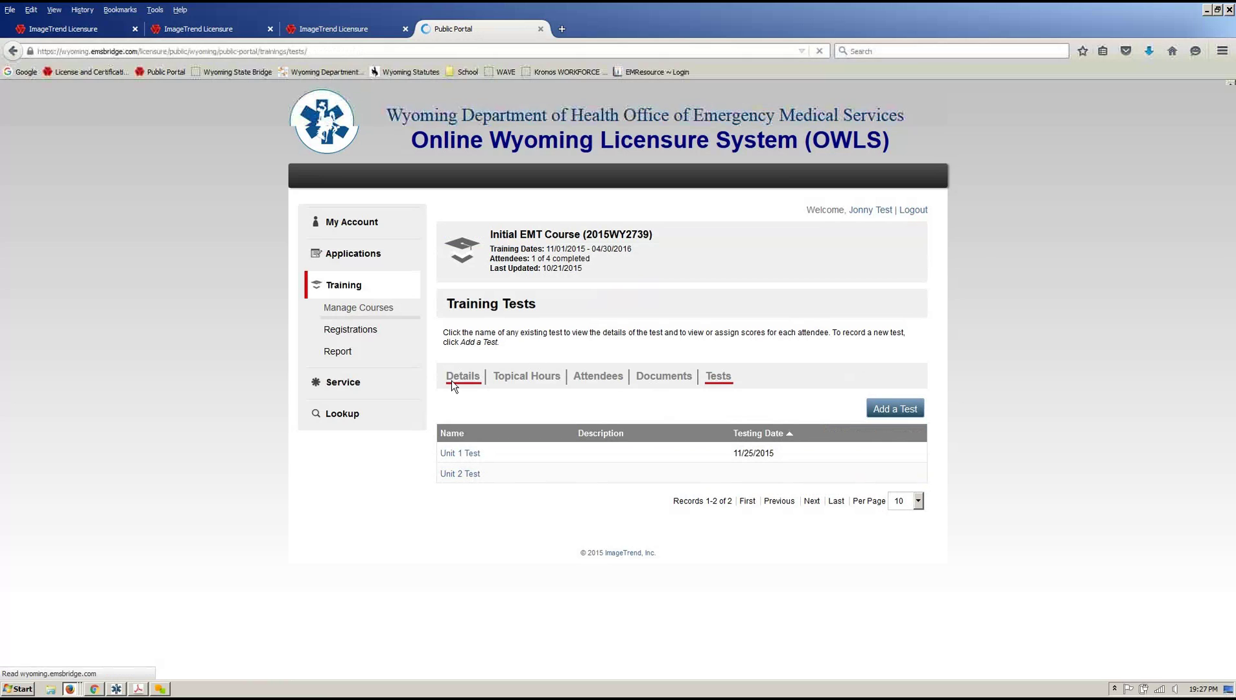
scroll(459, 438, down, 3)
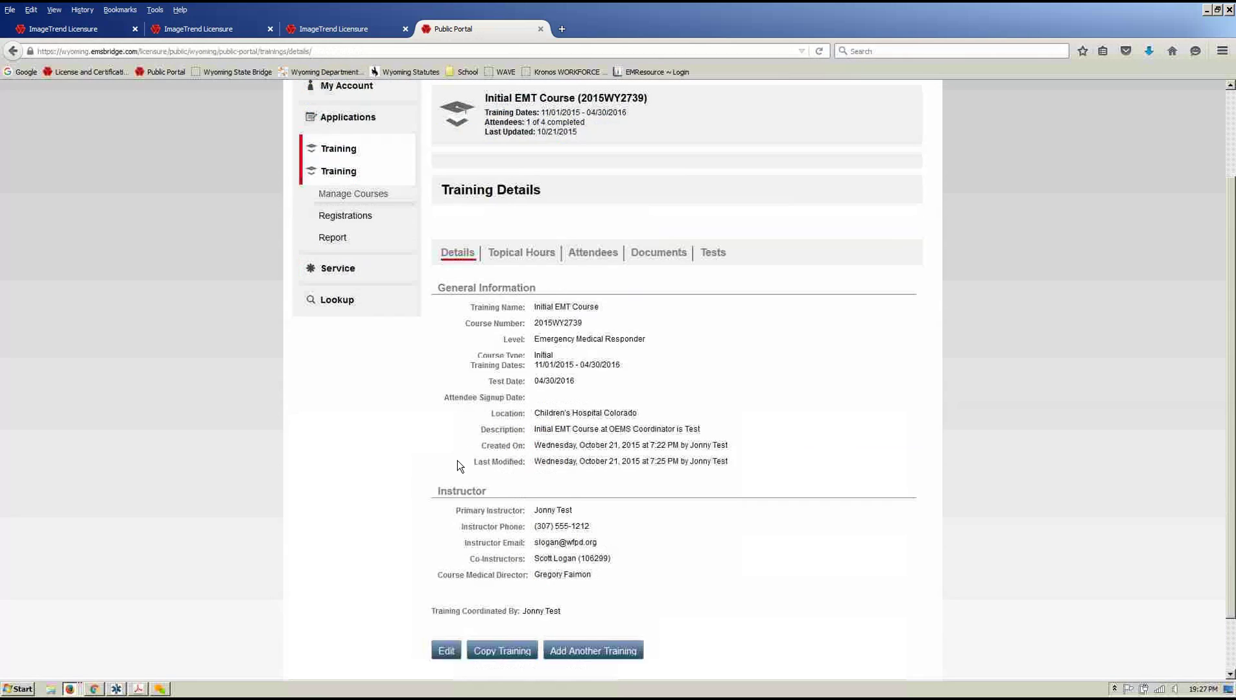
scroll(458, 465, down, 2)
click(446, 583)
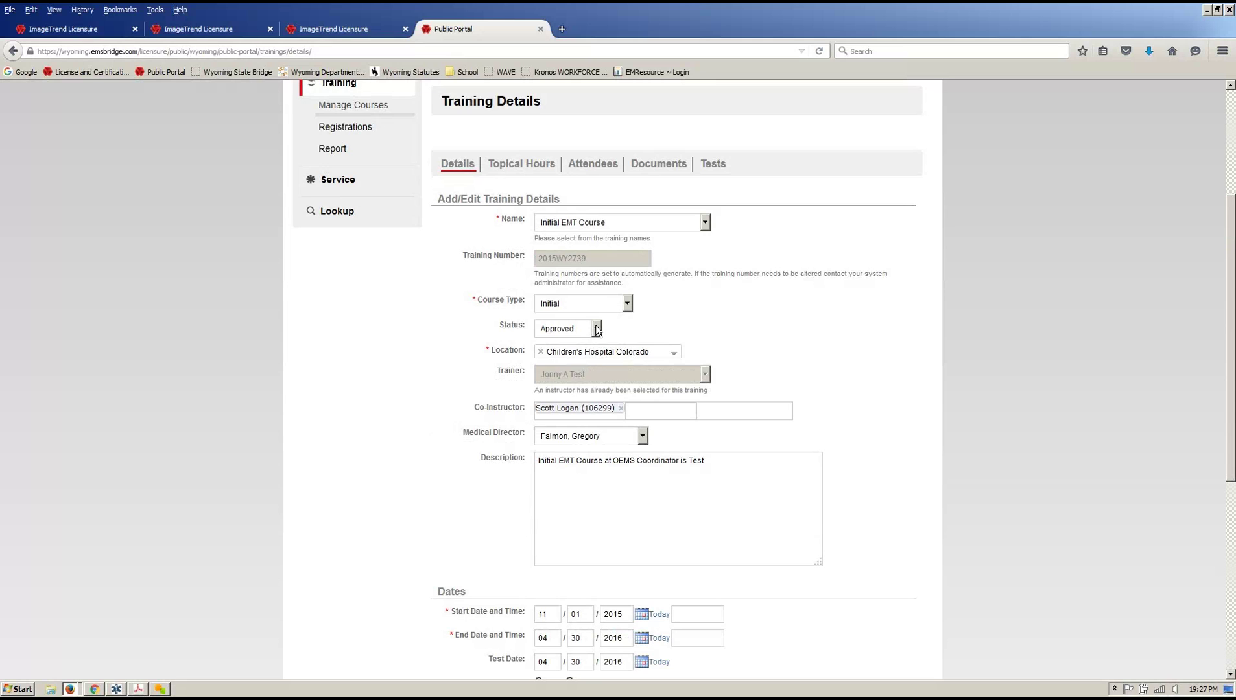
click(596, 330)
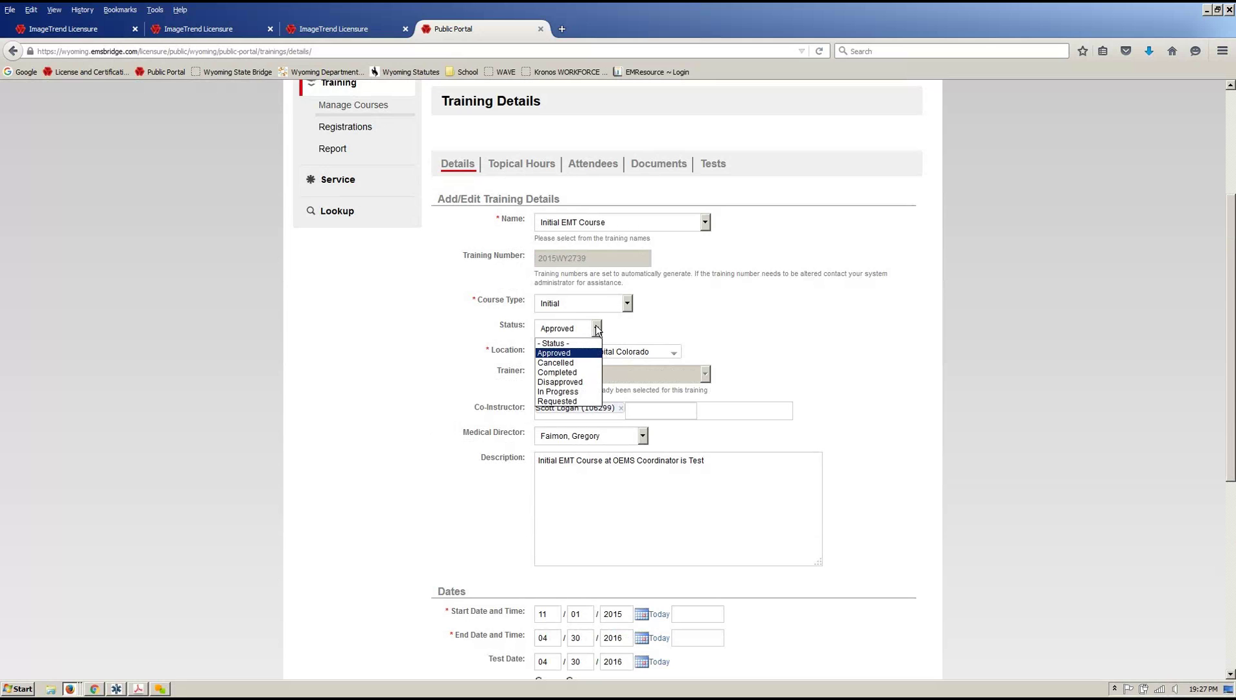
click(558, 373)
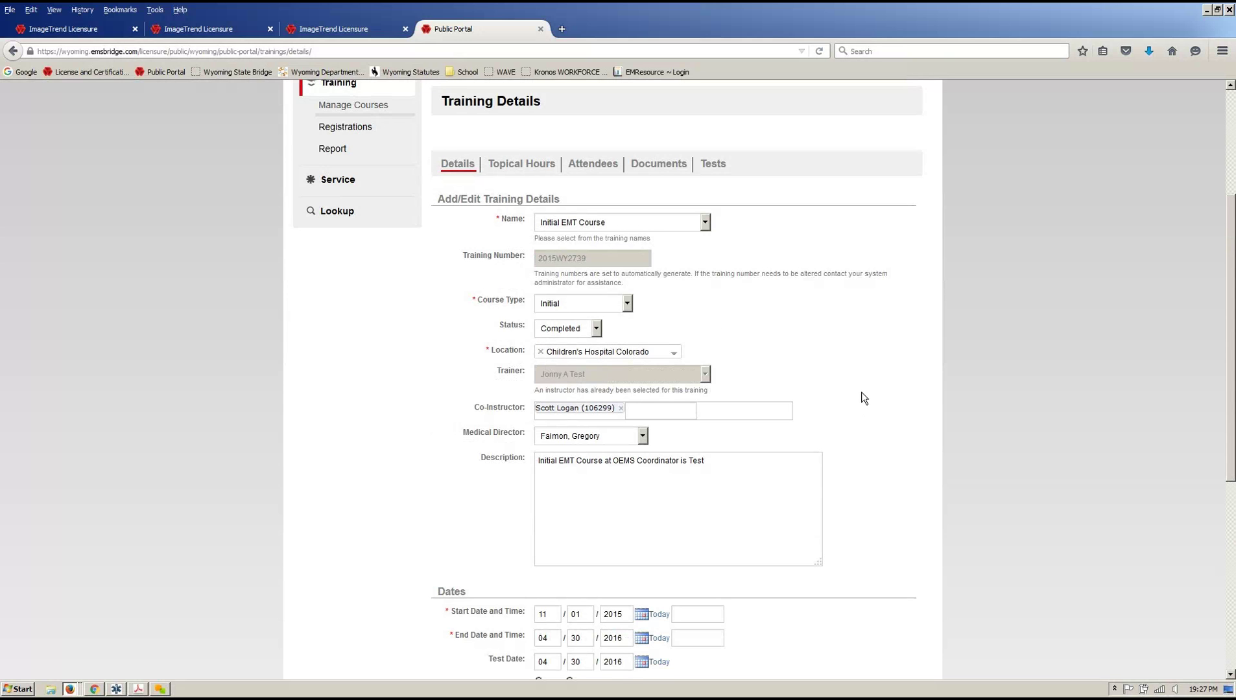
scroll(858, 380, down, 10)
Save the training details form with the Completed status.
click(458, 584)
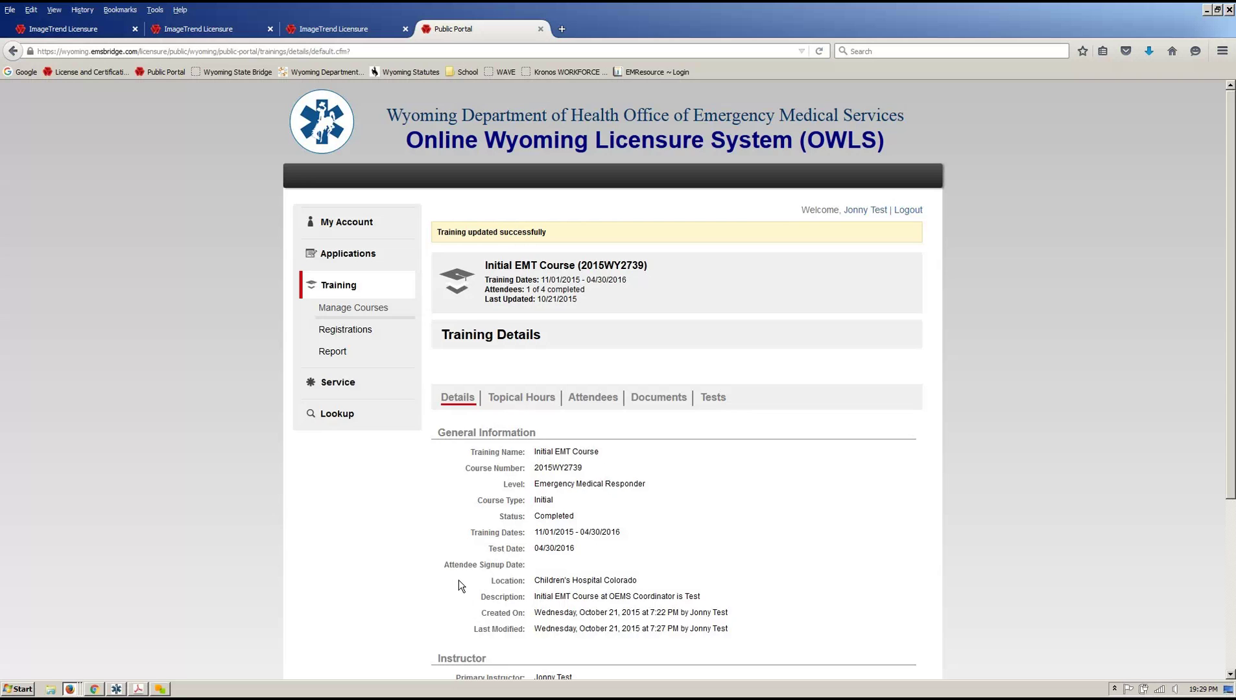
double_click(563, 470)
click(592, 471)
Go back to the Manage Courses list under Training.
click(354, 307)
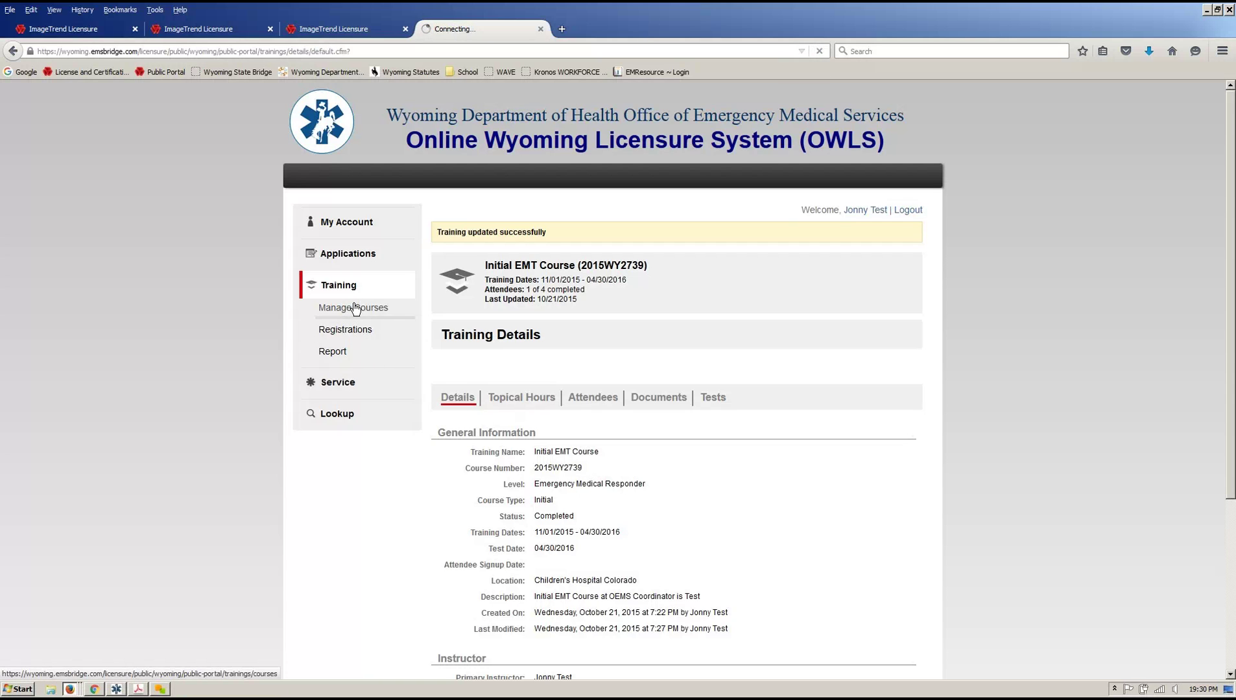